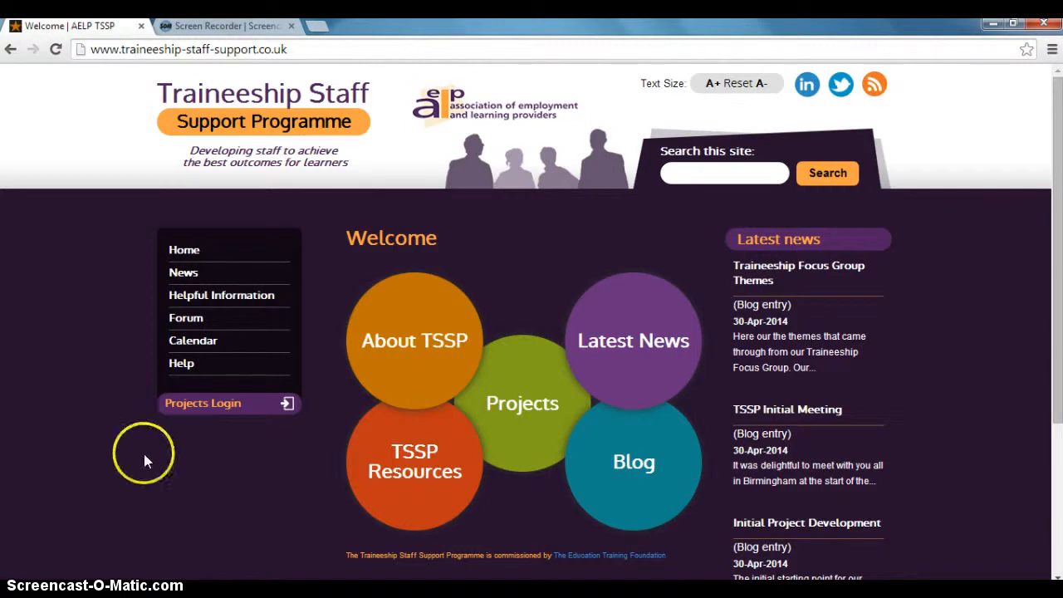
Log in to the projects area with the account username and password.
left_click(203, 404)
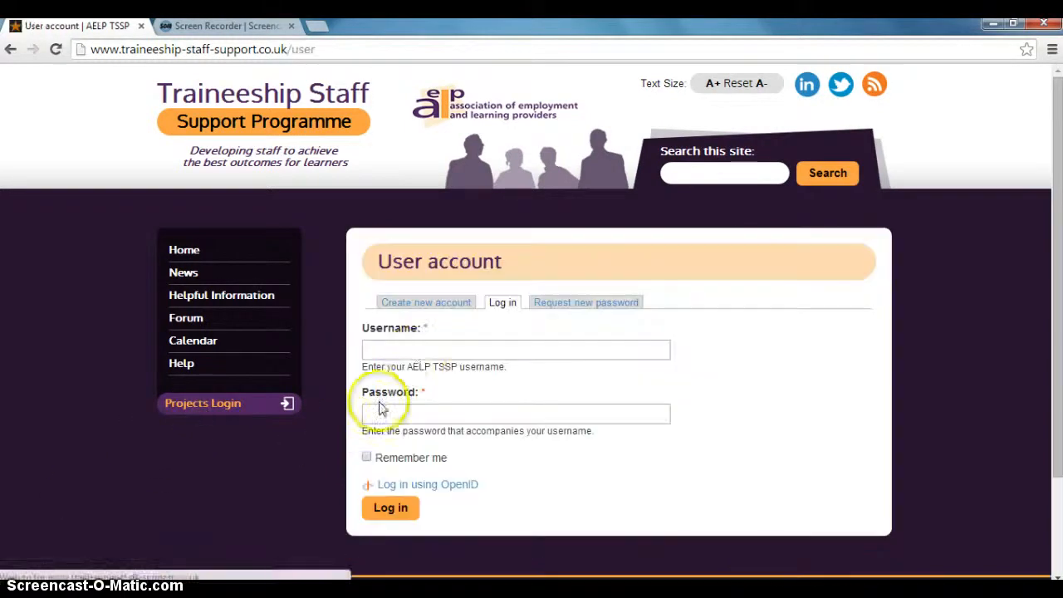
left_click(416, 350)
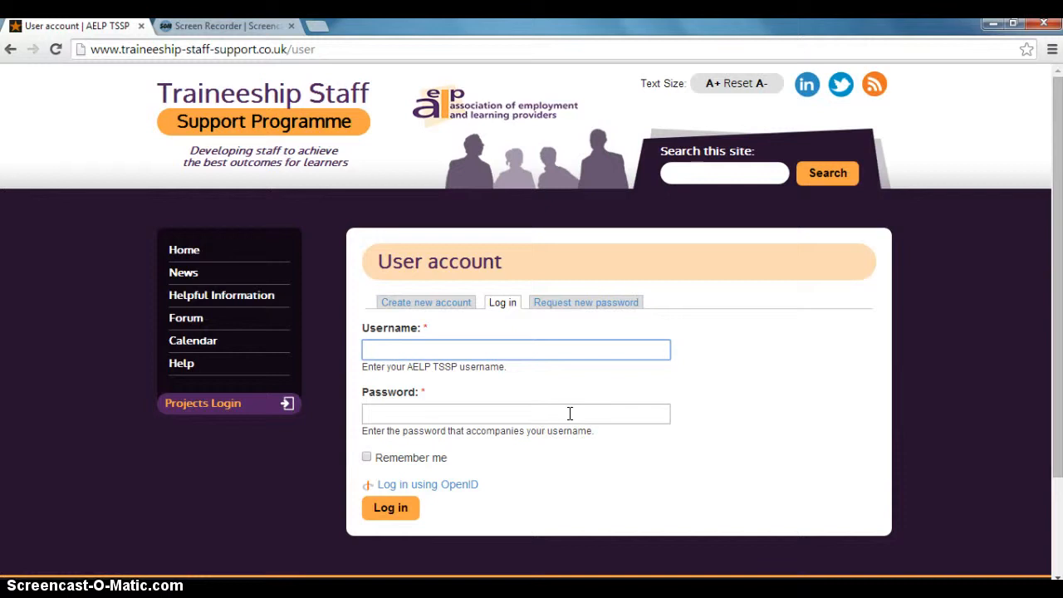
type("Tim C")
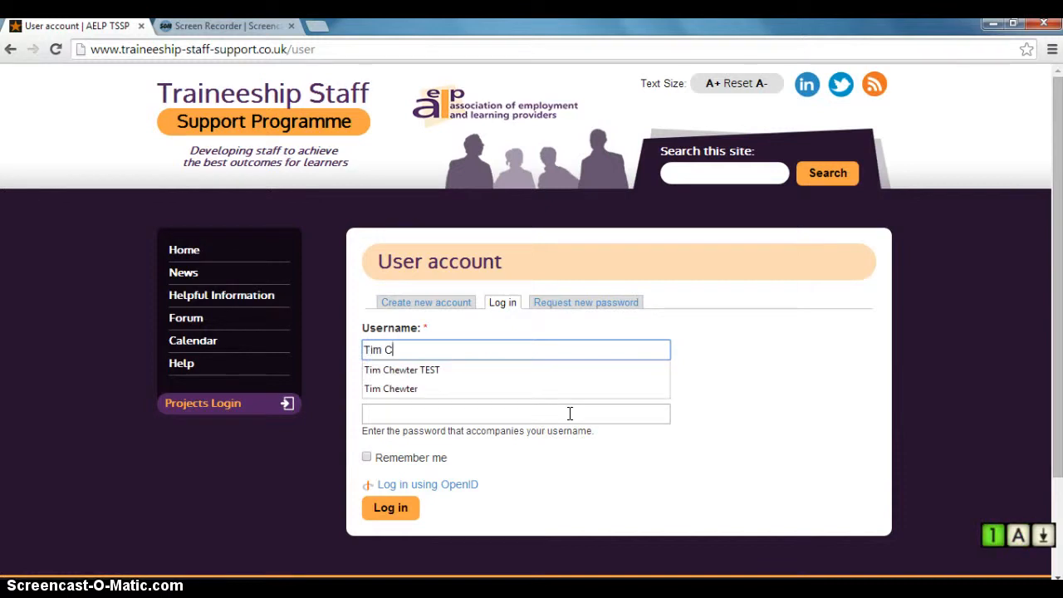
left_click(464, 369)
left_click(462, 408)
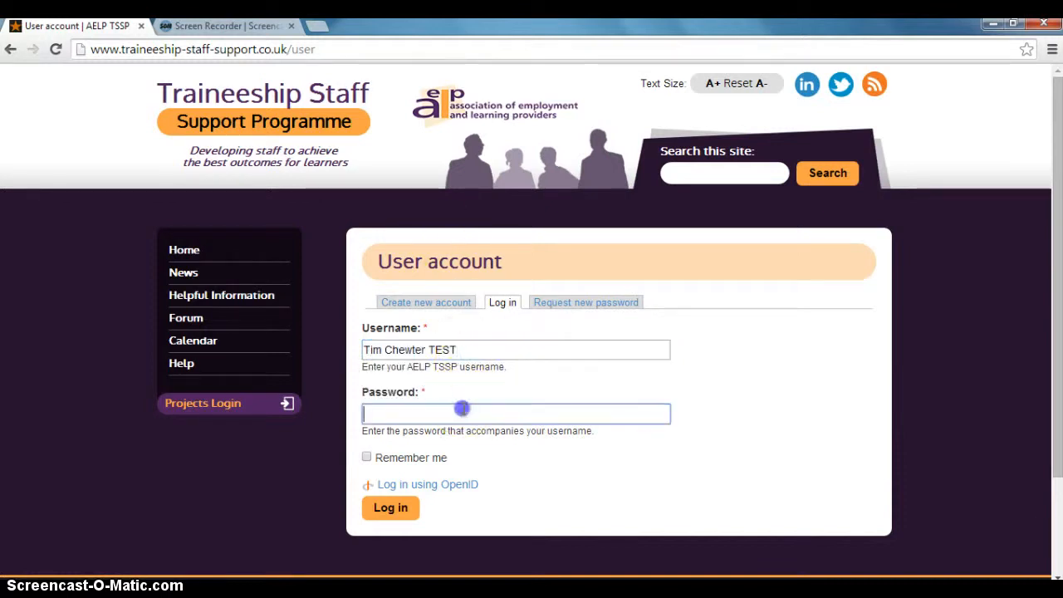
type("••••••")
left_click(472, 411)
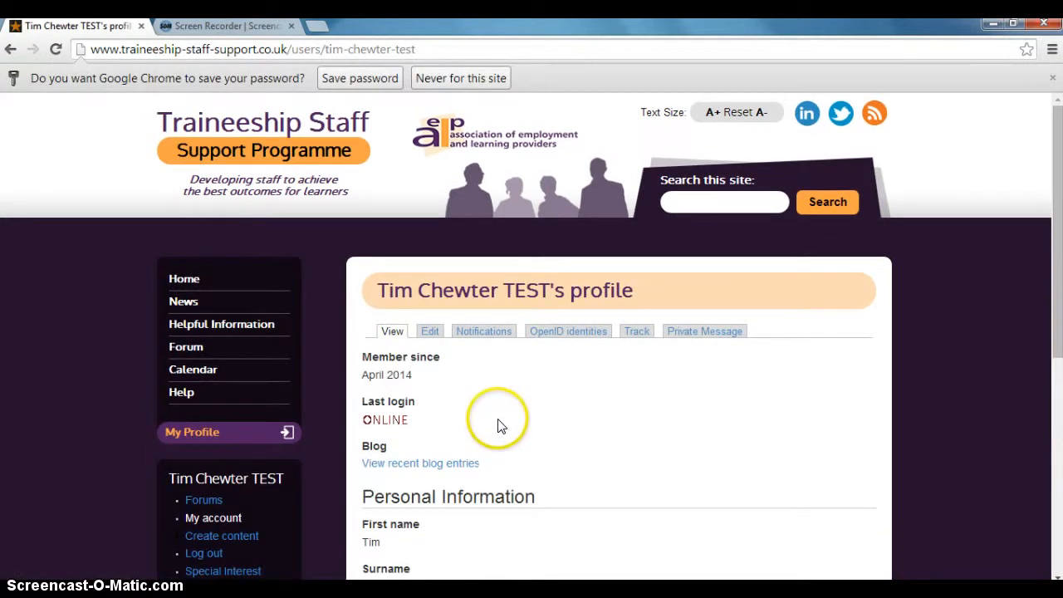
Start creating a new Date entry from the profile's content creation options.
scroll(498, 415, "down", 2)
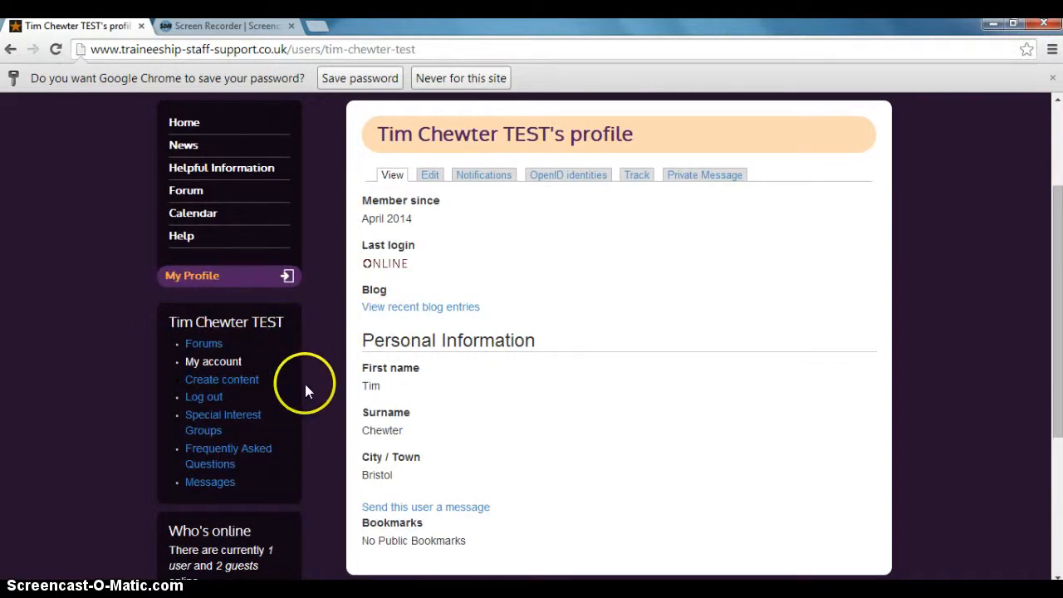
left_click(253, 387)
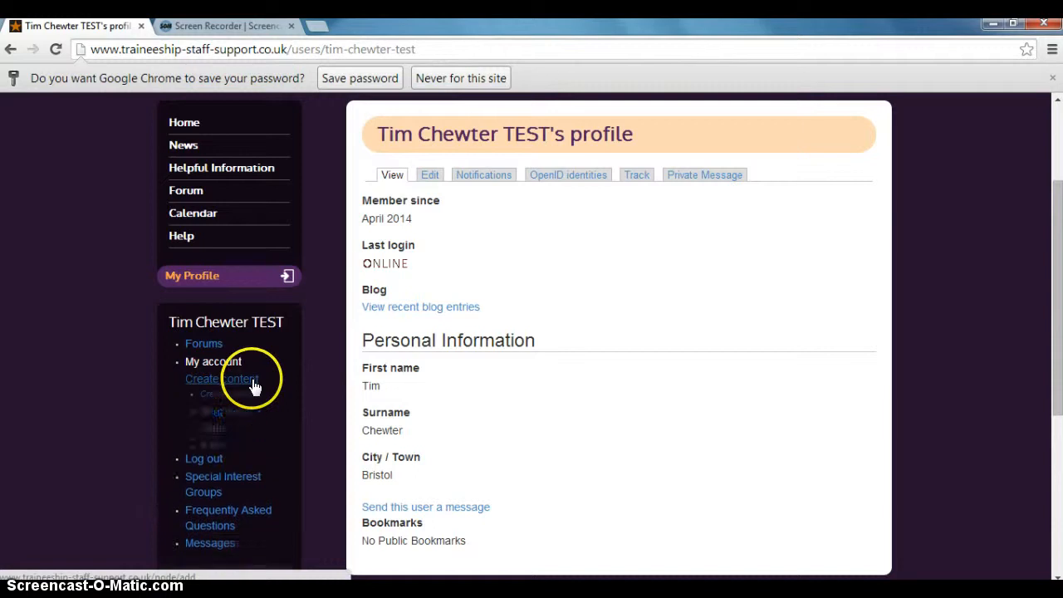
scroll(282, 387, "down", 1)
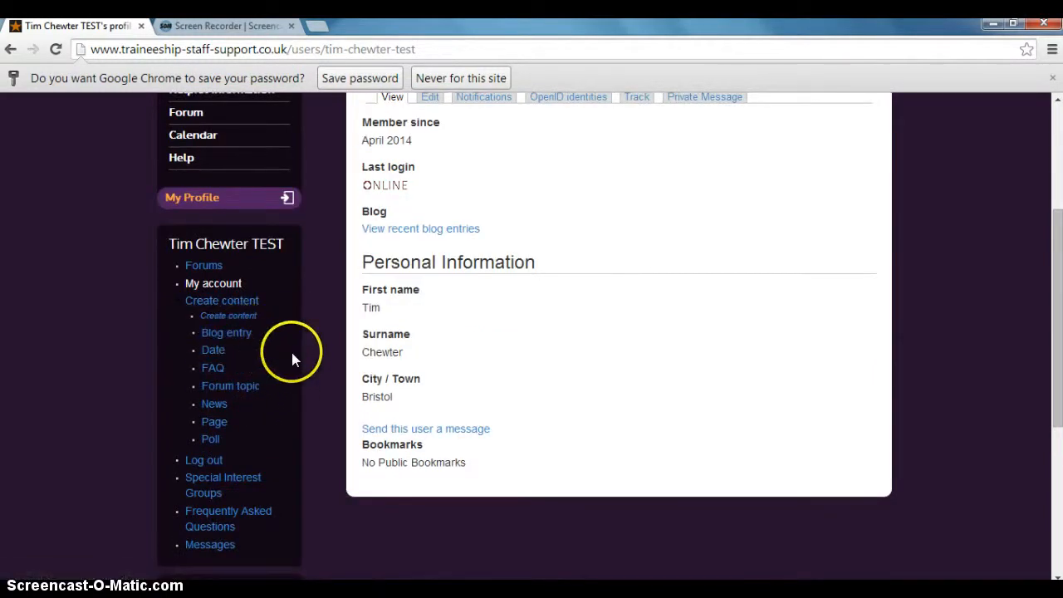
left_click(217, 350)
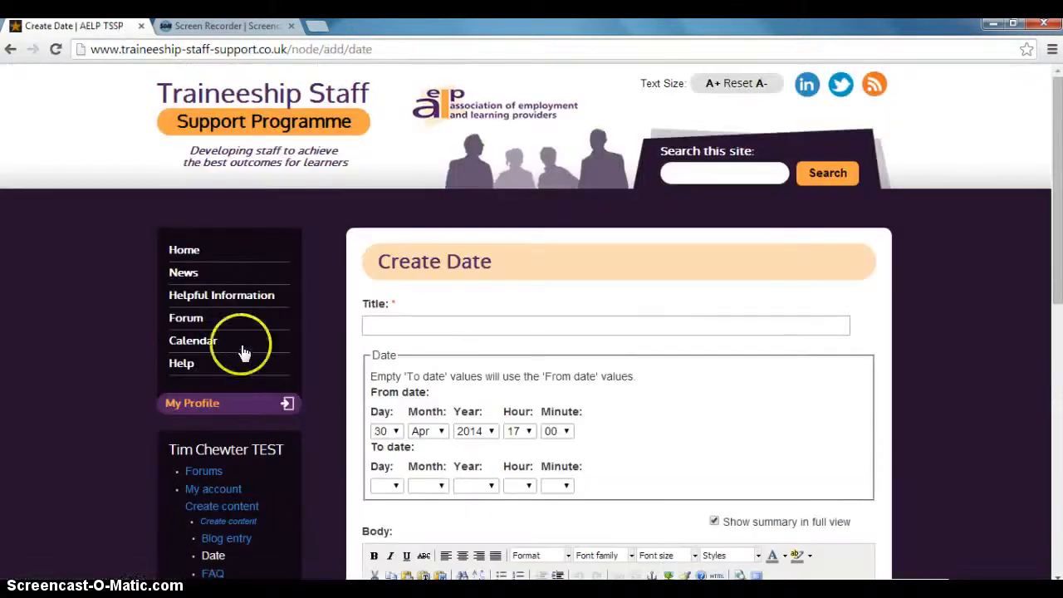
Title the new date entry "TSSP workshop".
scroll(1002, 343, "down", 1)
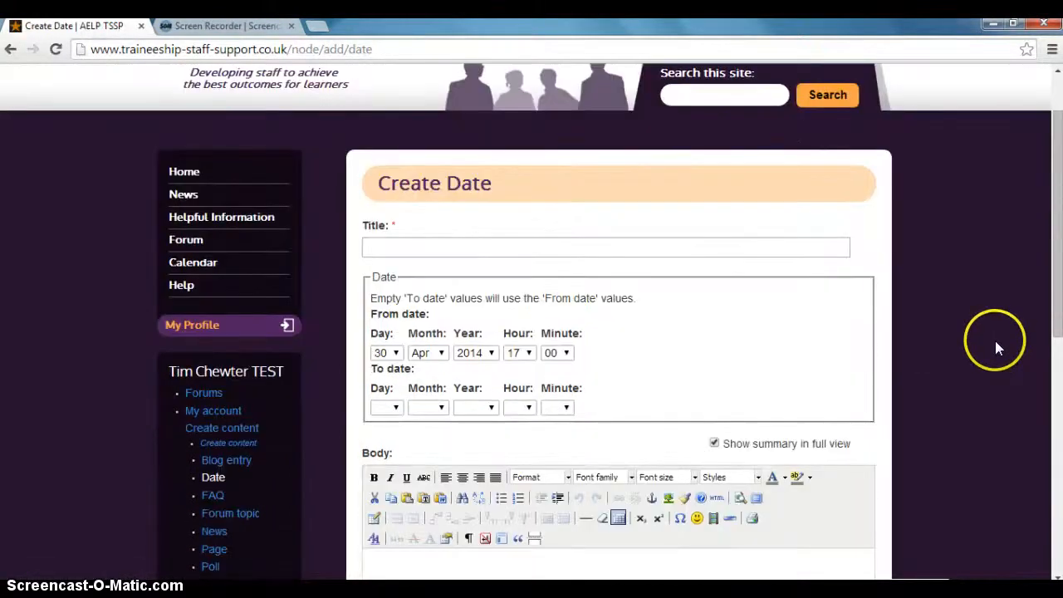
scroll(985, 338, "up", 1)
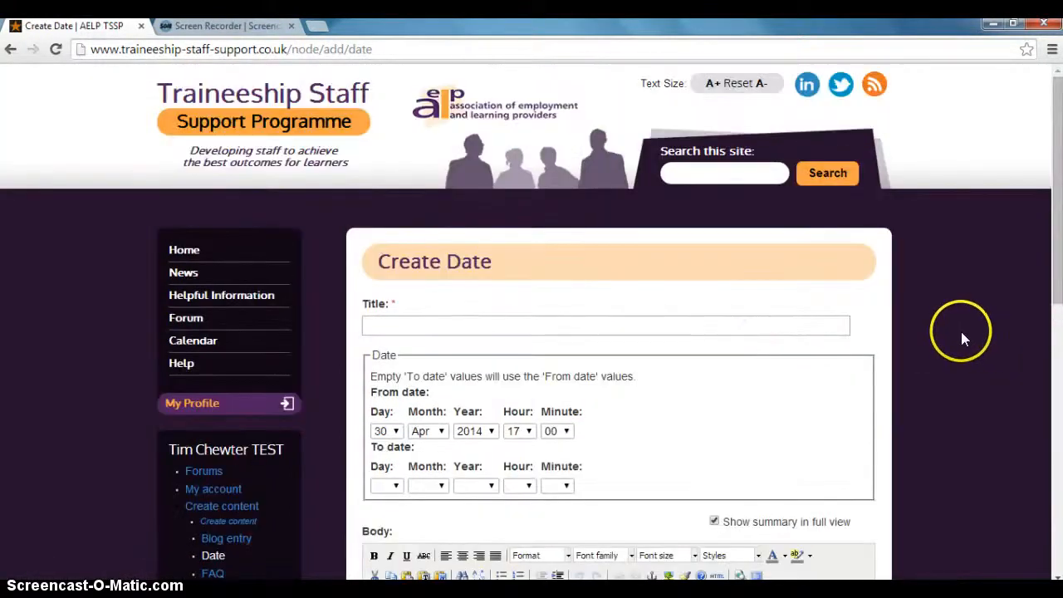
left_click(660, 322)
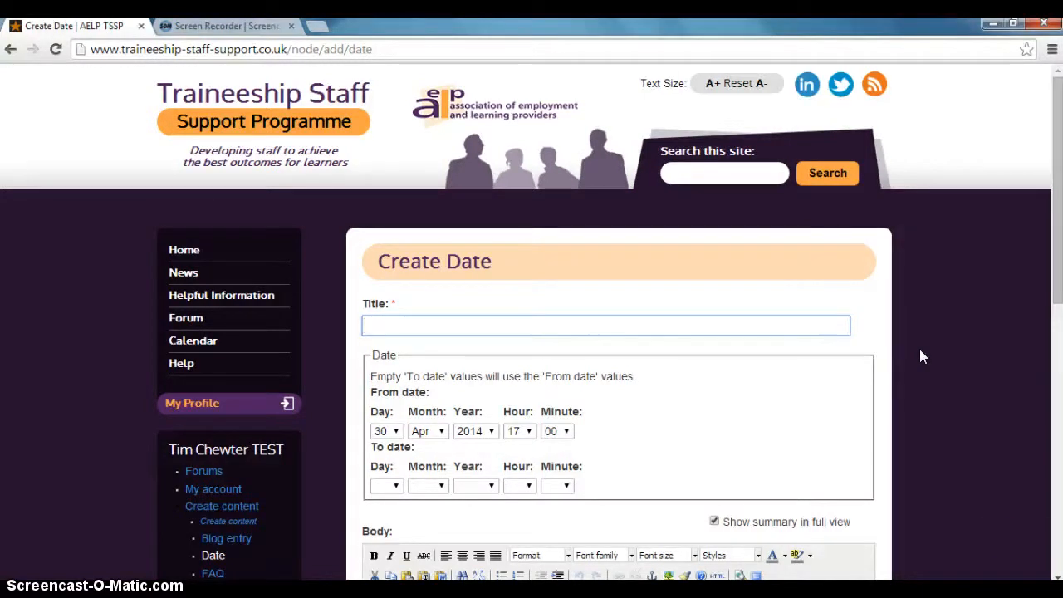
type("TSSP wo")
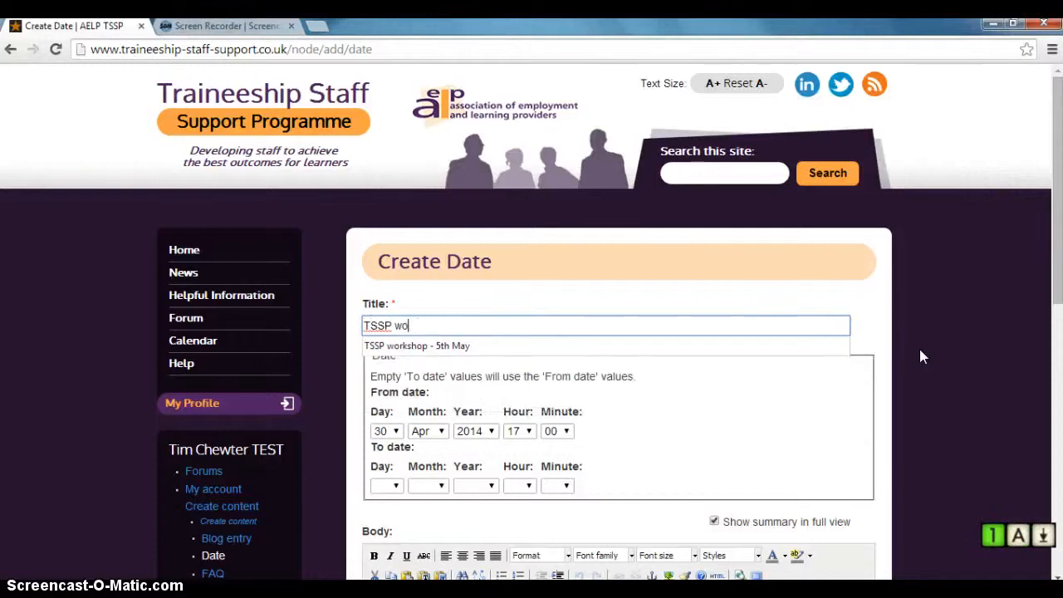
type("rkshop")
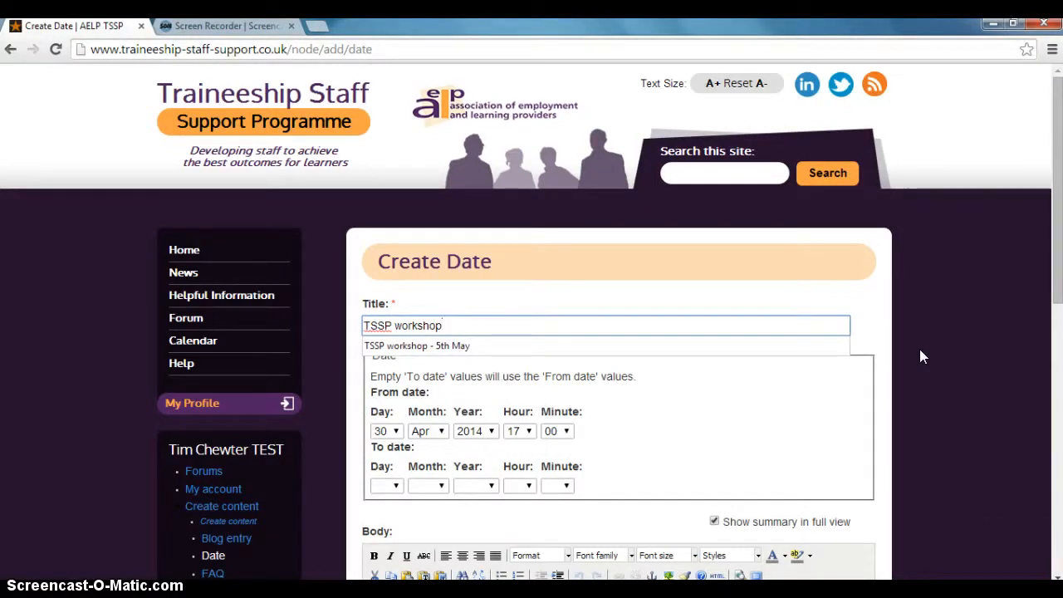
left_click(880, 349)
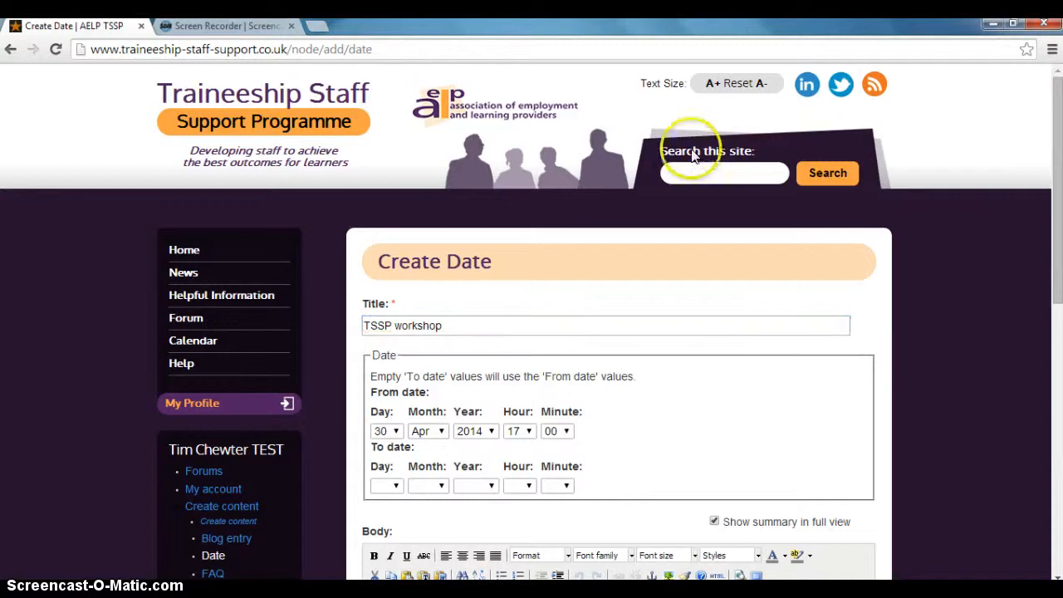
Set the event's From date to day 5, month May, and its start hour to 9.
scroll(670, 249, "down", 2)
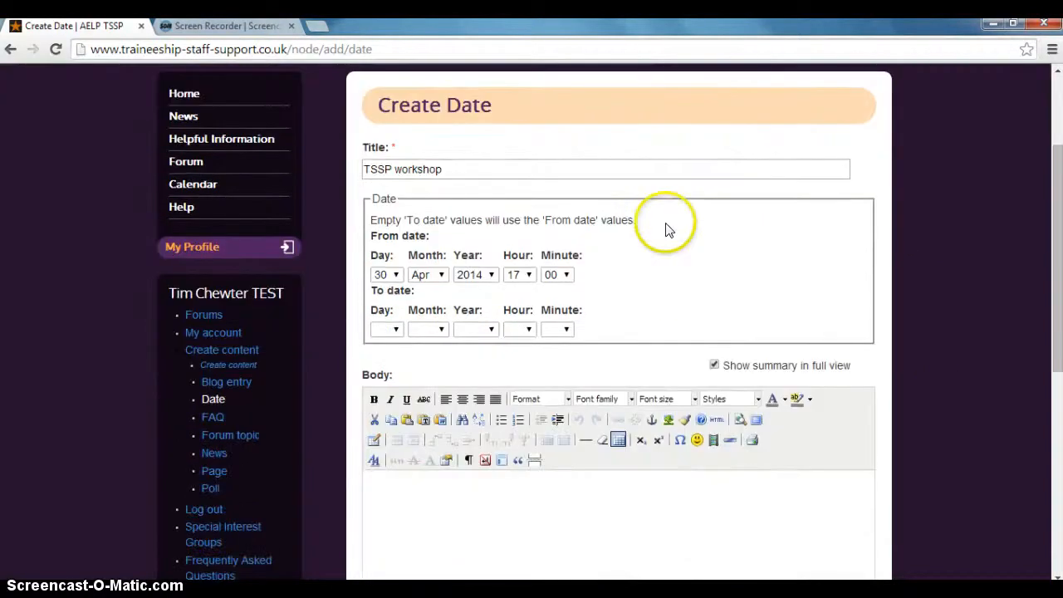
left_click(397, 274)
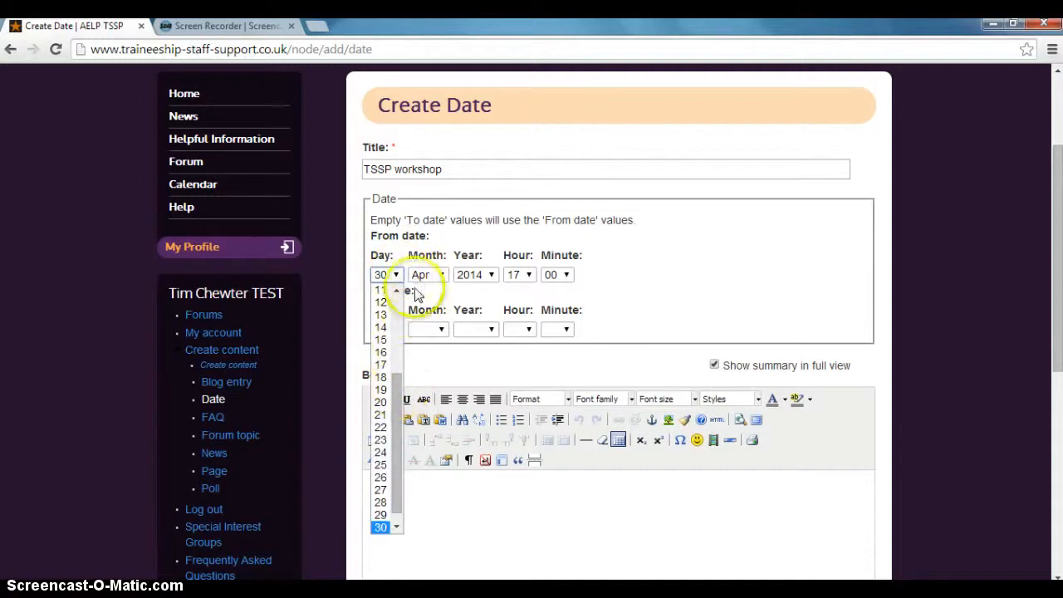
left_click_drag(400, 387, 404, 292)
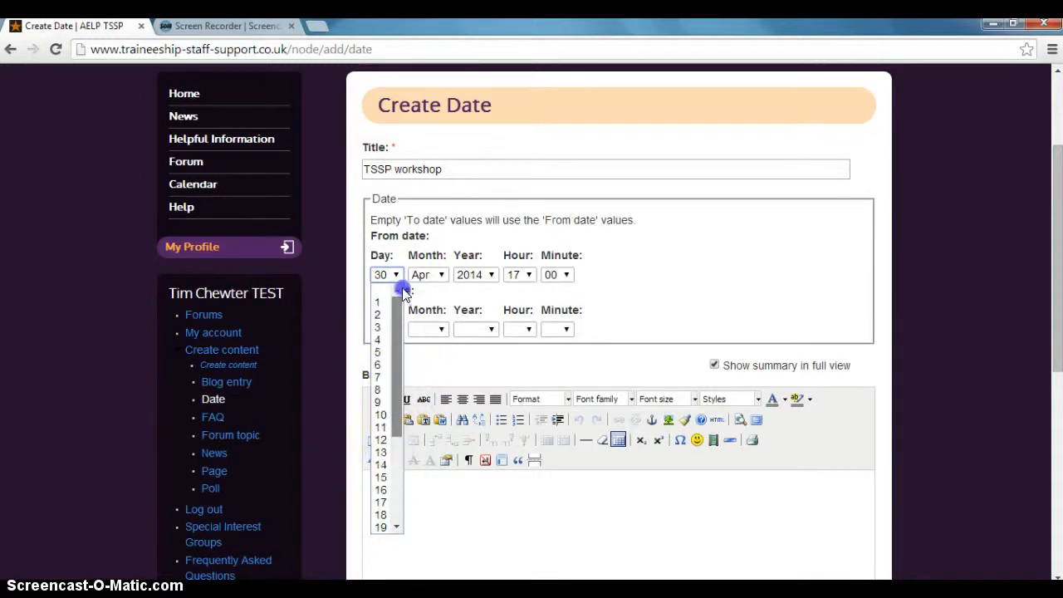
left_click(389, 352)
left_click(444, 279)
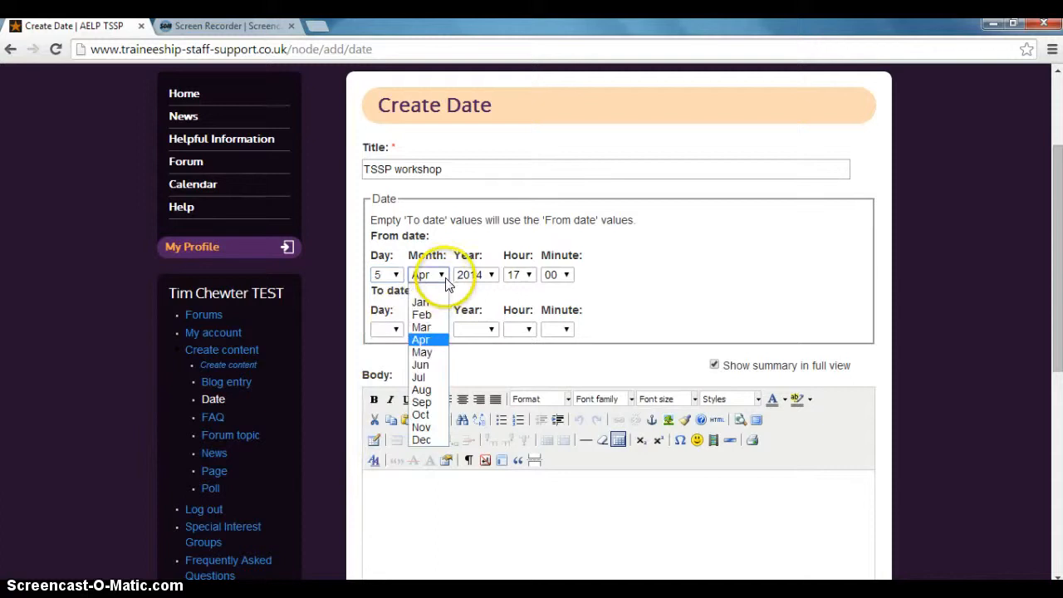
left_click(423, 353)
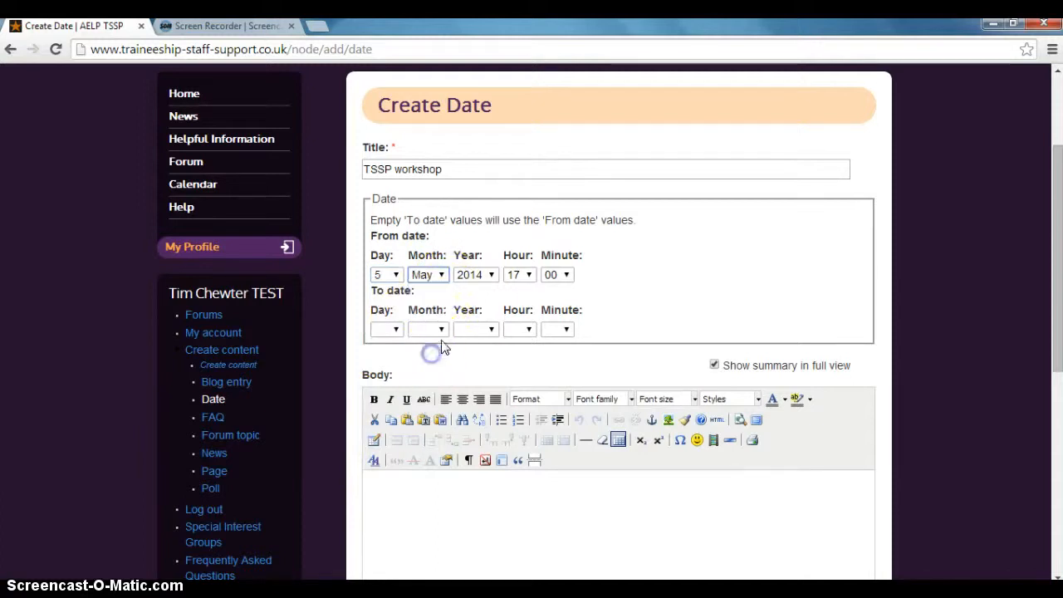
left_click(529, 274)
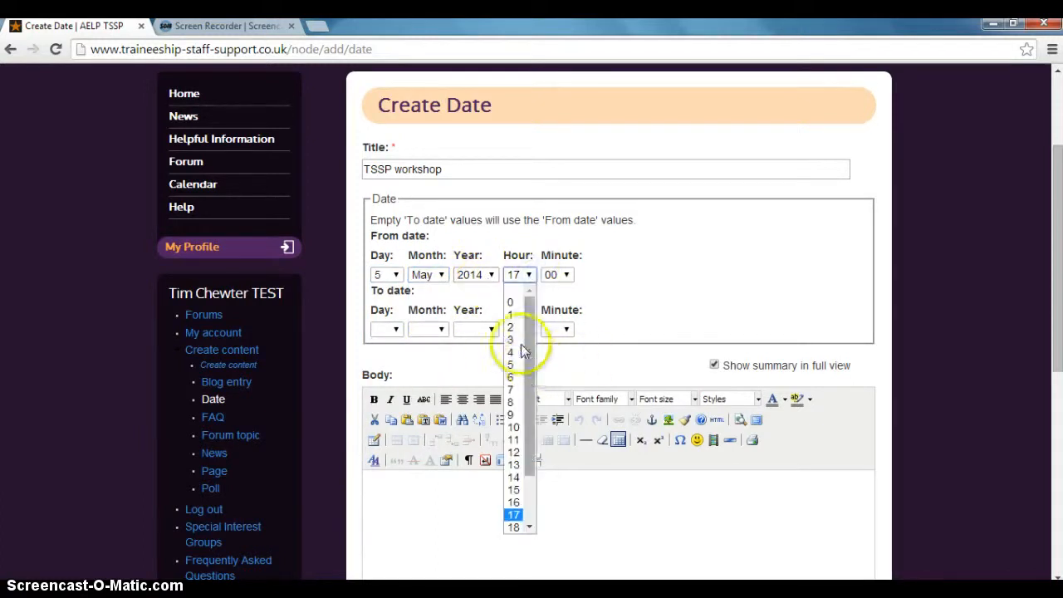
left_click(513, 414)
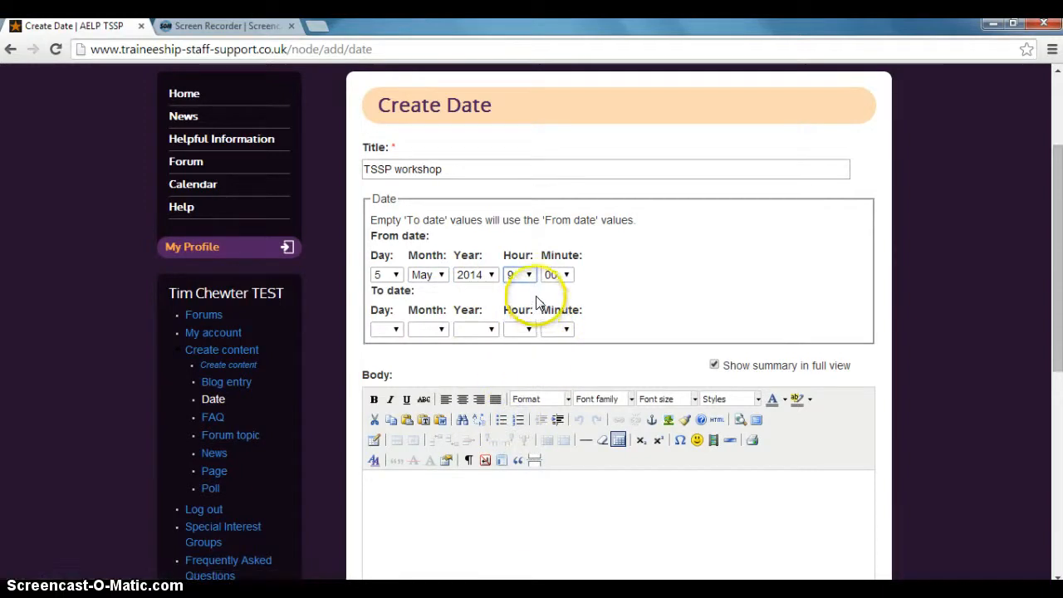
Set the event's To date to 5 May 2014 with an end time of 15:00.
left_click(397, 330)
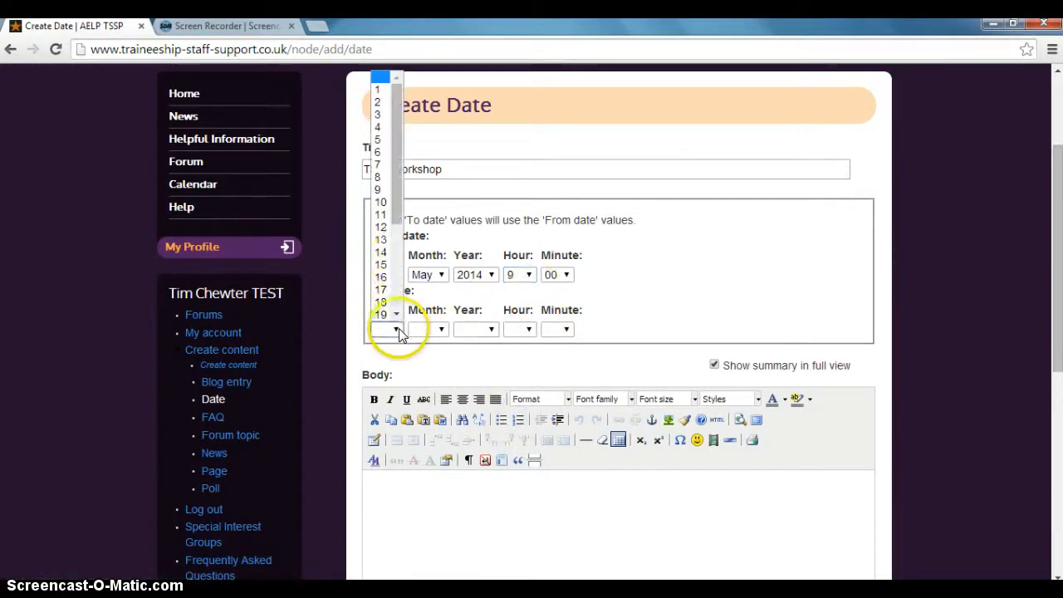
left_click(382, 141)
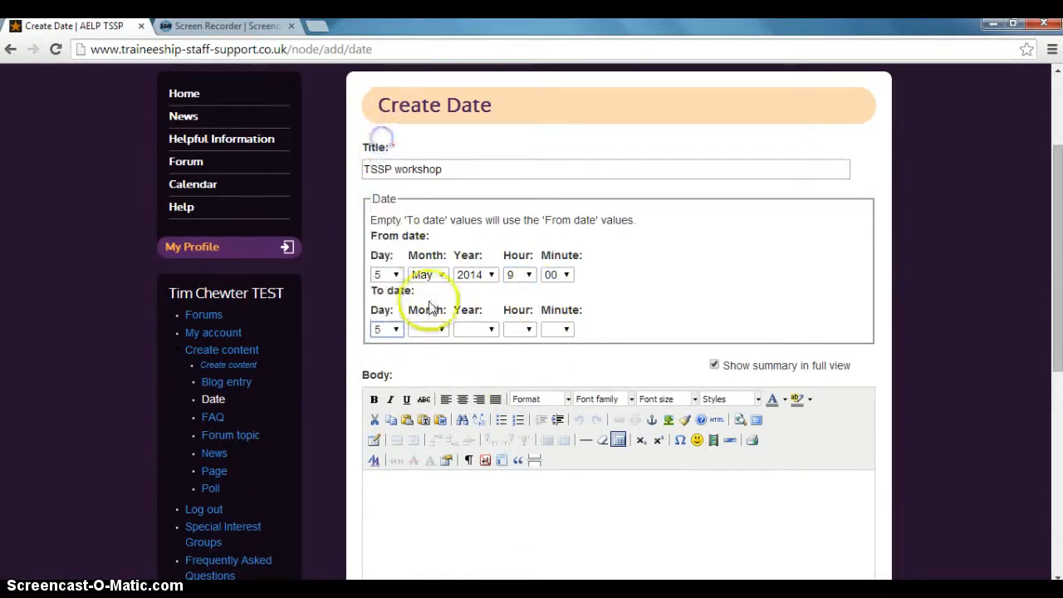
left_click(439, 329)
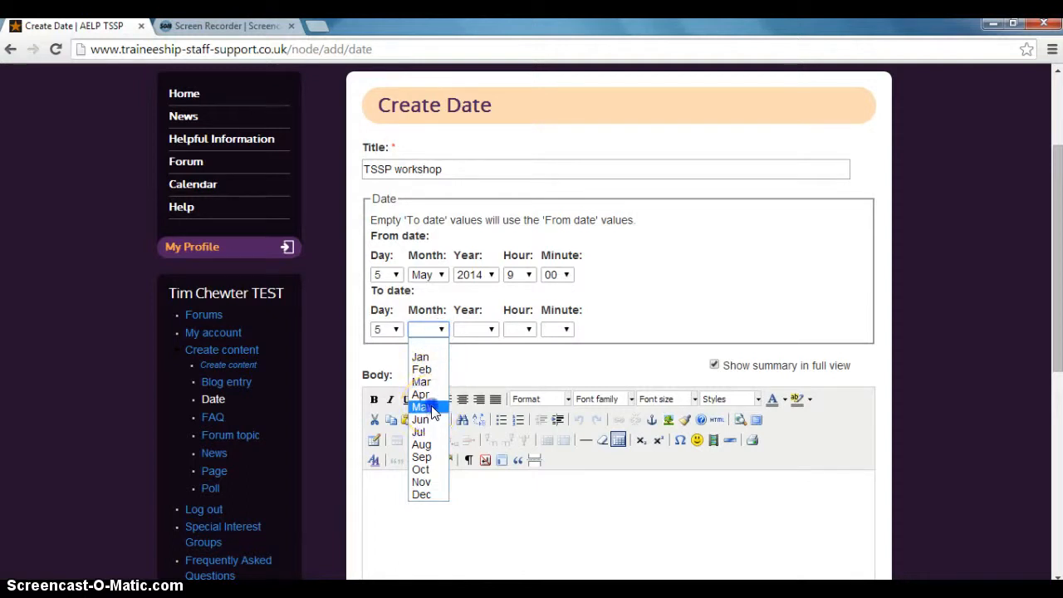
left_click(422, 406)
left_click(470, 331)
left_click(469, 357)
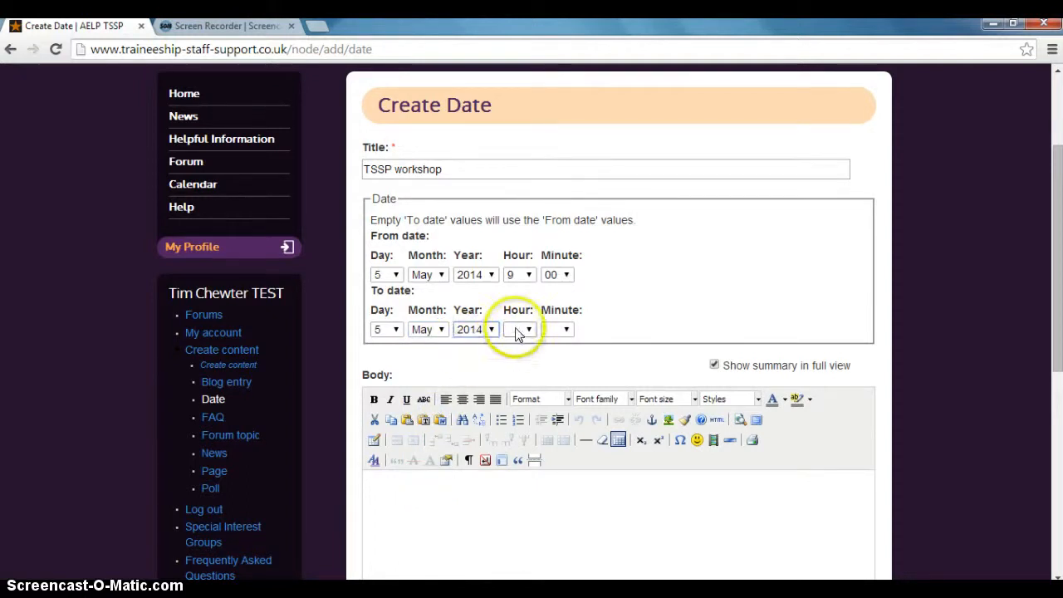
left_click(517, 329)
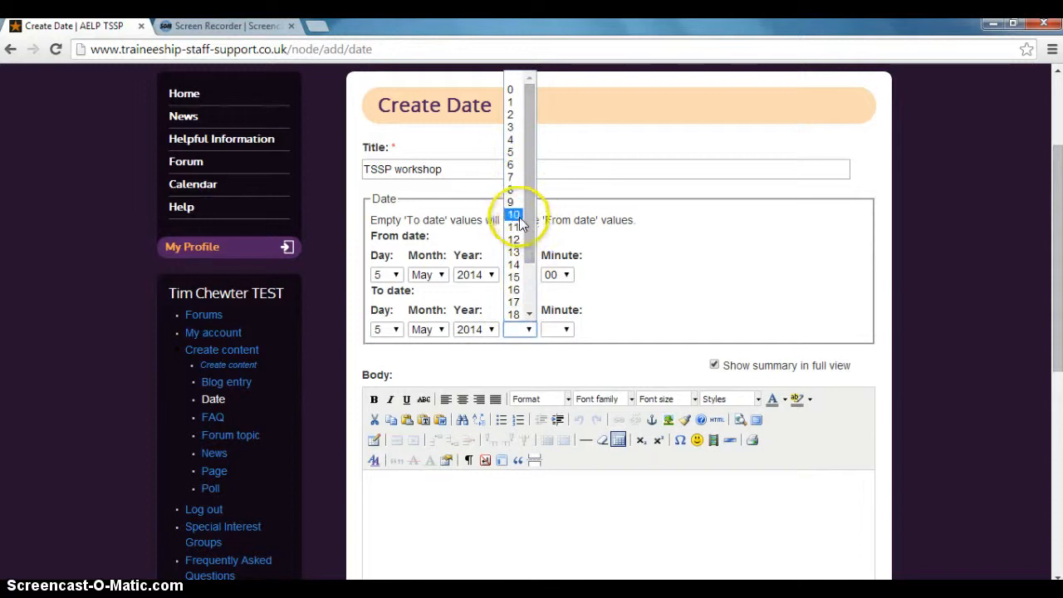
left_click(514, 277)
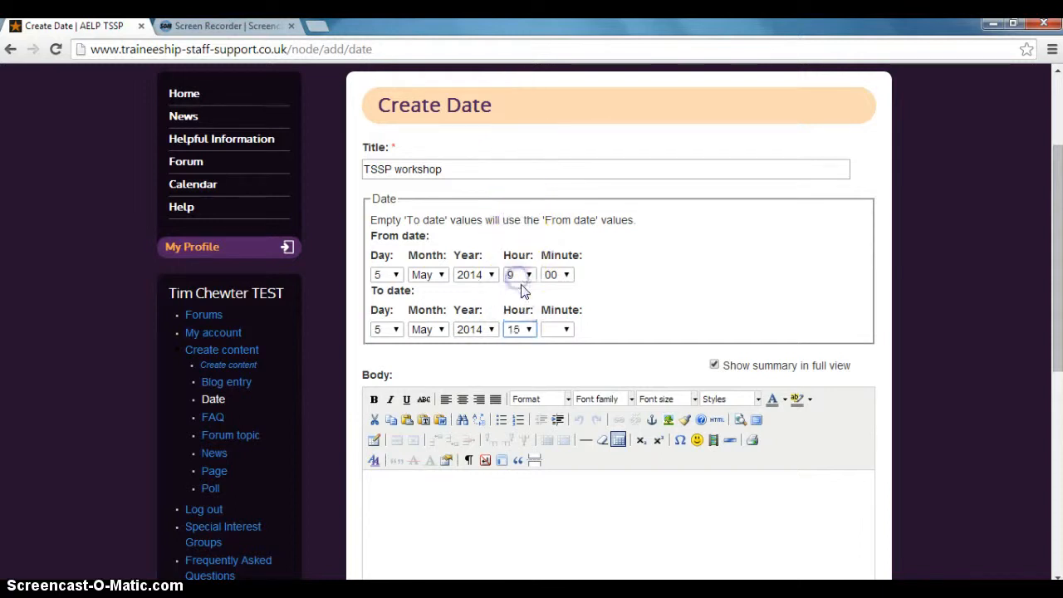
left_click(565, 329)
left_click(551, 358)
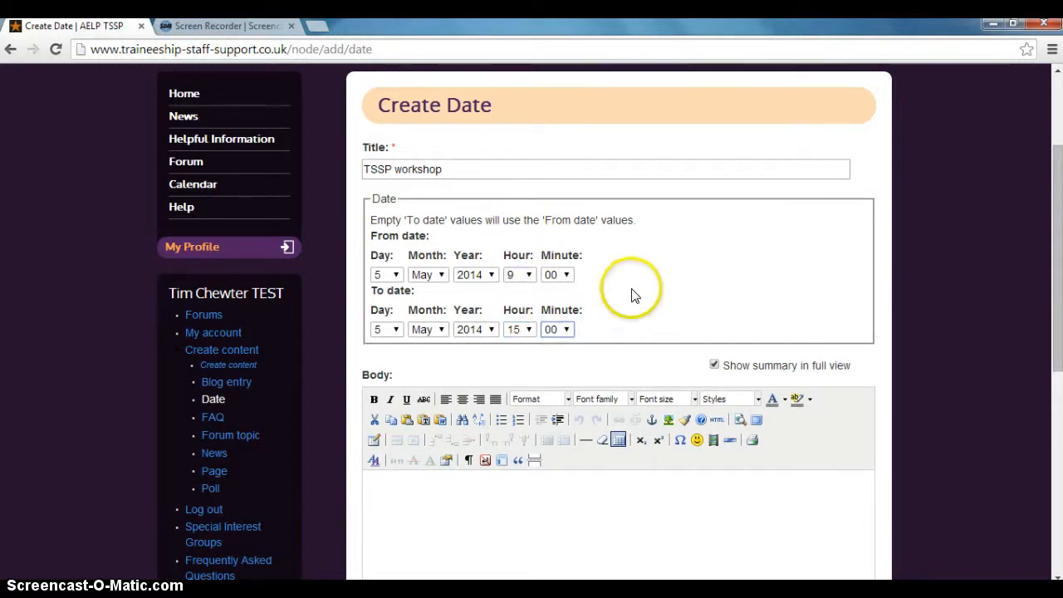
Enter "Test content.." as the body text of the date entry.
scroll(758, 298, "down", 2)
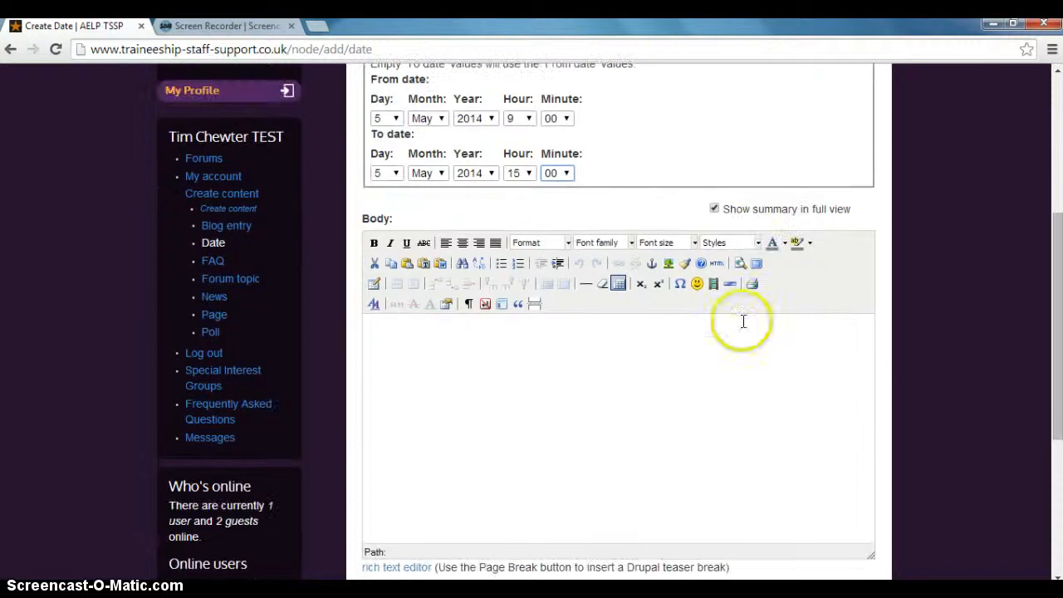
left_click(557, 351)
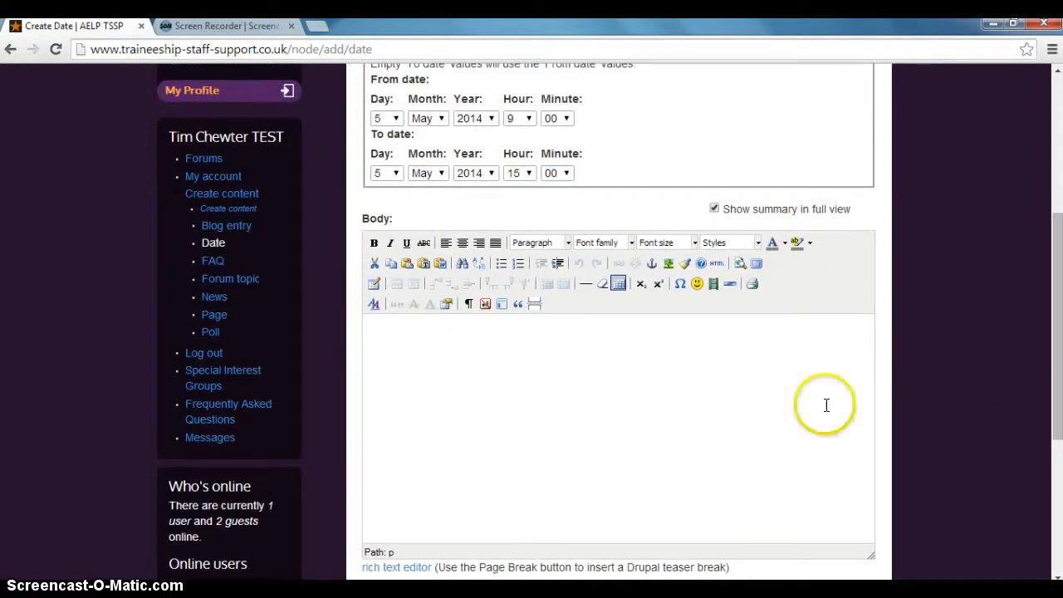
type("Tes")
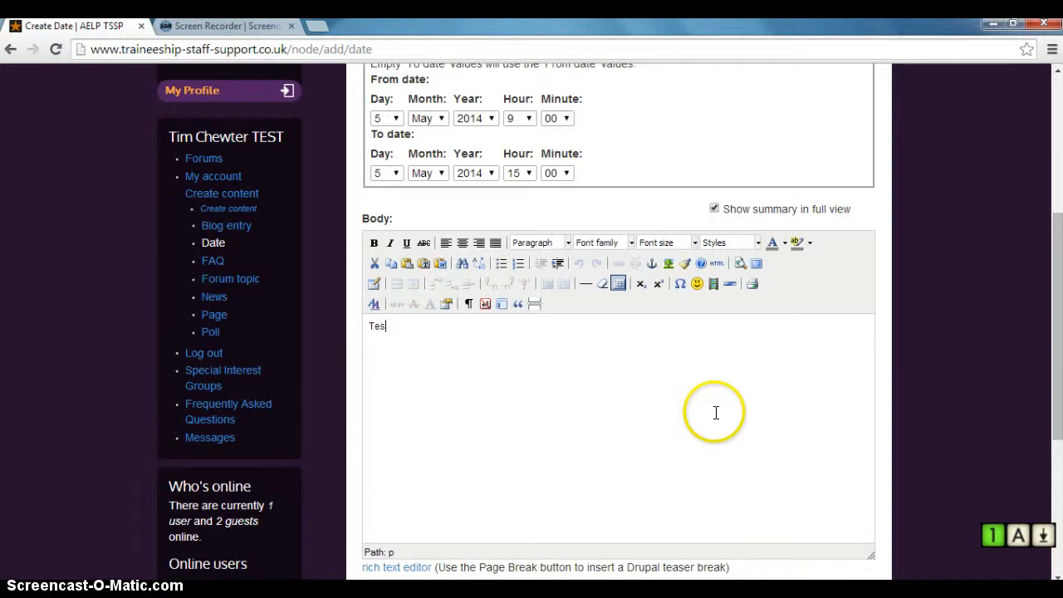
type("t conente")
key("BackSpace")
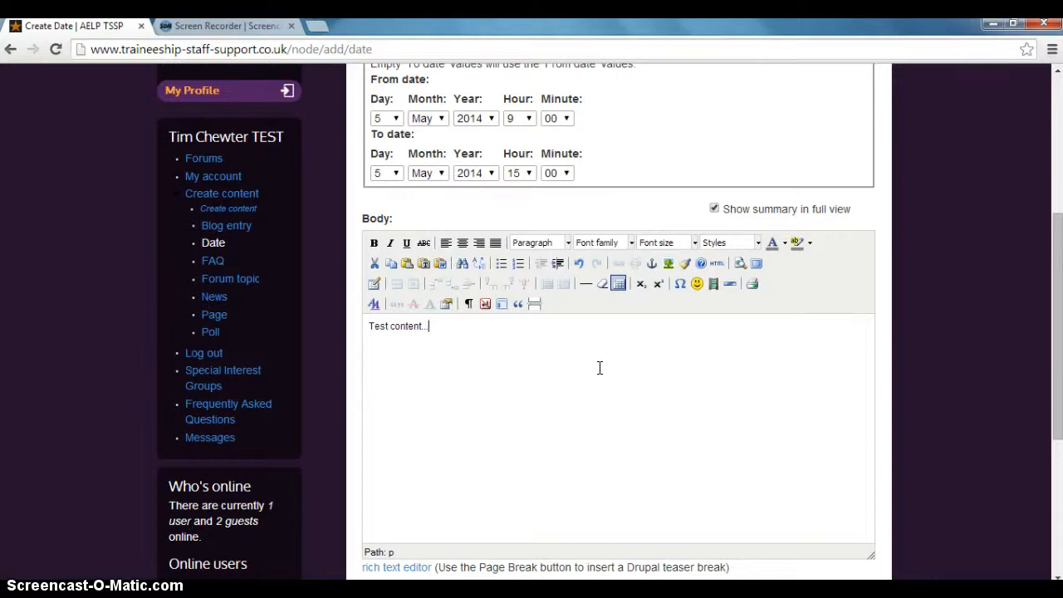
scroll(598, 367, "down", 1)
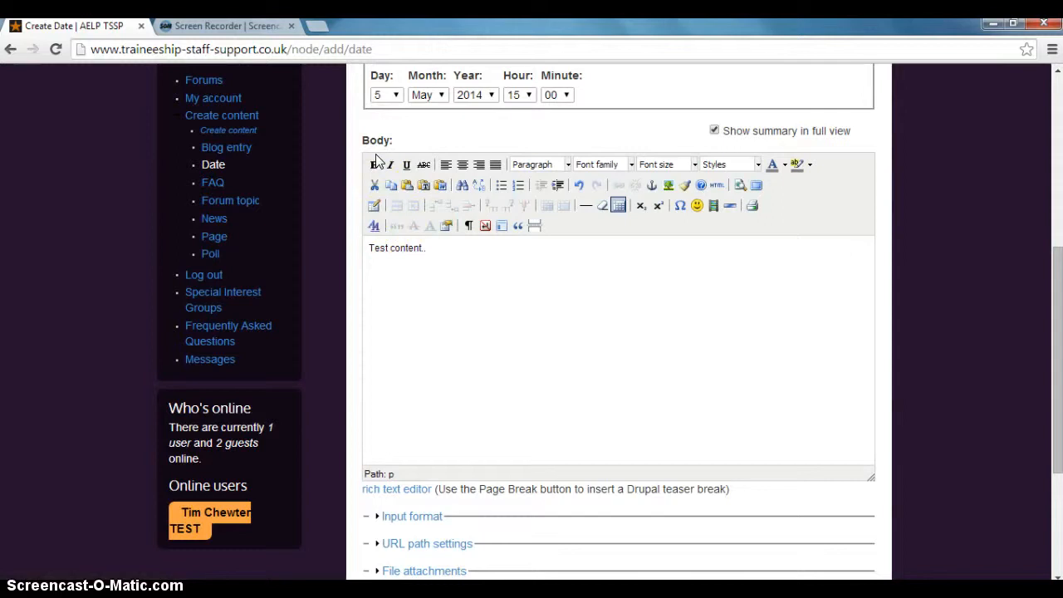
left_click(432, 247)
left_click(442, 252)
left_click(444, 257)
left_click_drag(425, 252, 390, 248)
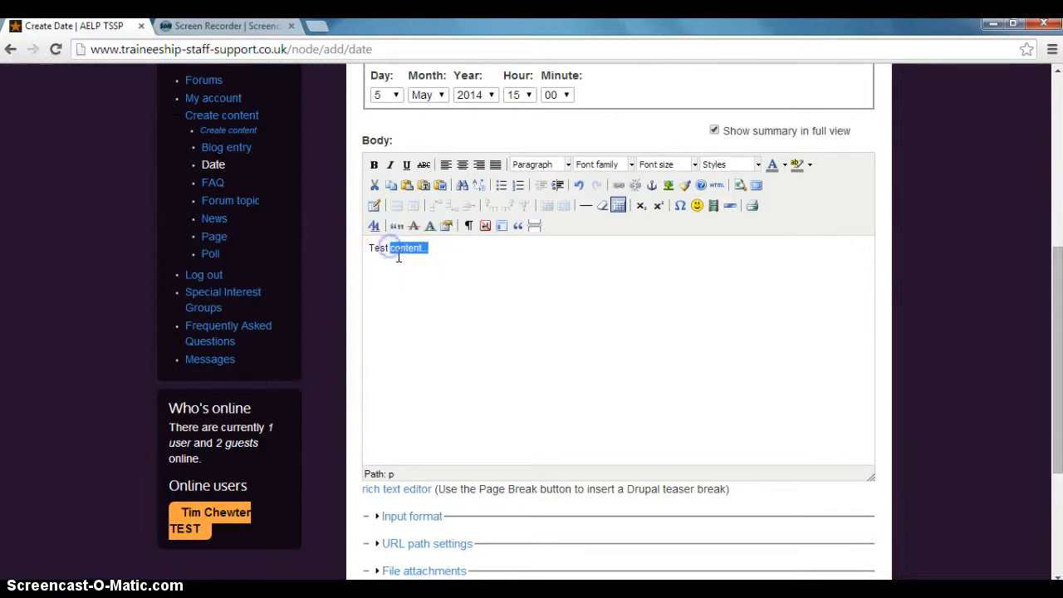
left_click(619, 186)
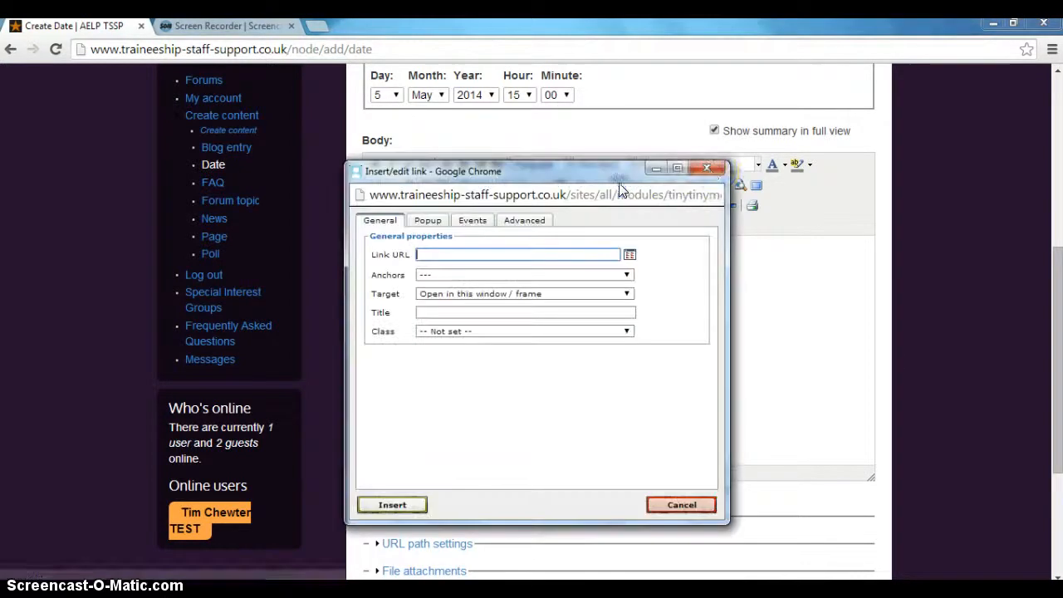
left_click(707, 169)
left_click(470, 266)
Expand the URL path settings below the body text and review the date entry form up to its title.
scroll(474, 266, "down", 2)
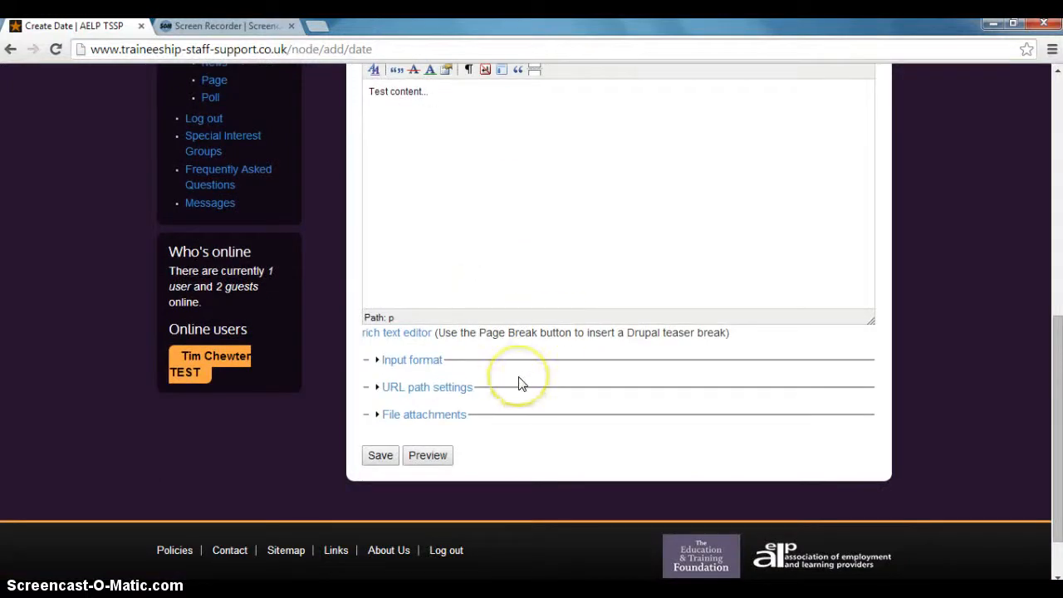
scroll(520, 380, "up", 1)
scroll(520, 375, "down", 1)
scroll(567, 392, "up", 2)
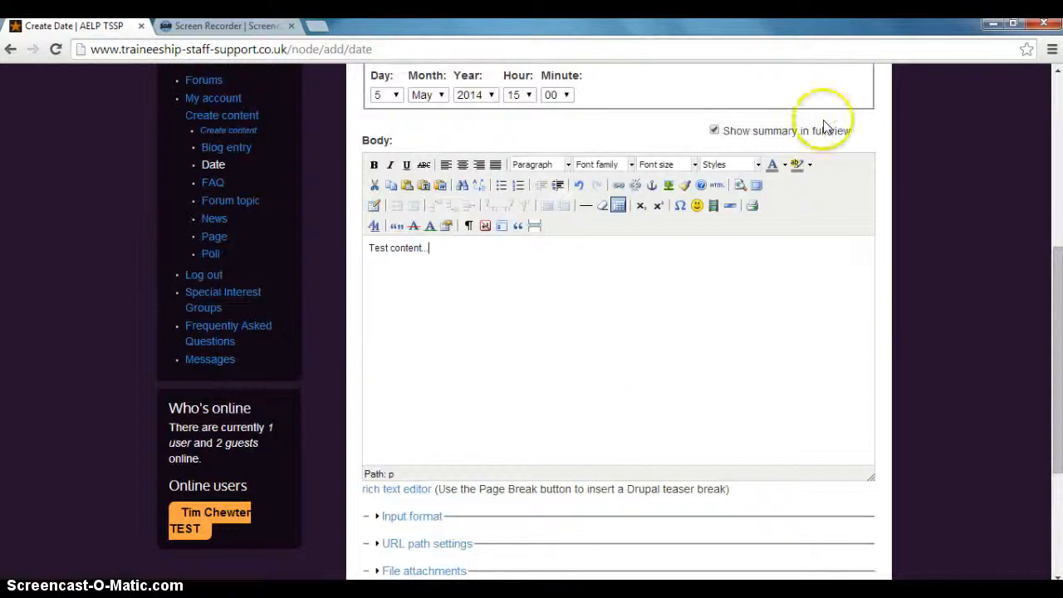
scroll(622, 384, "down", 1)
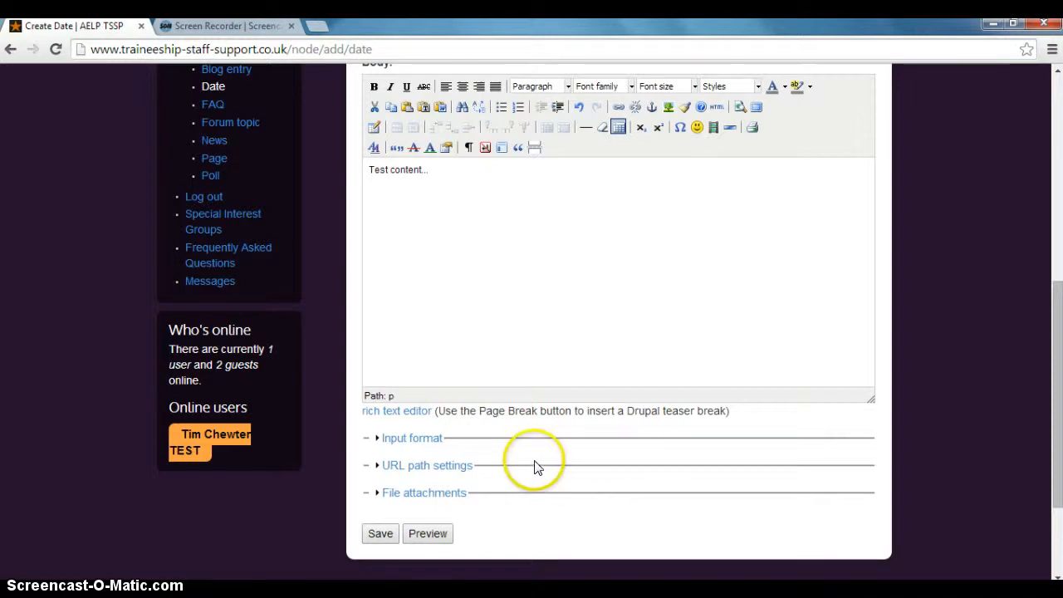
left_click(465, 470)
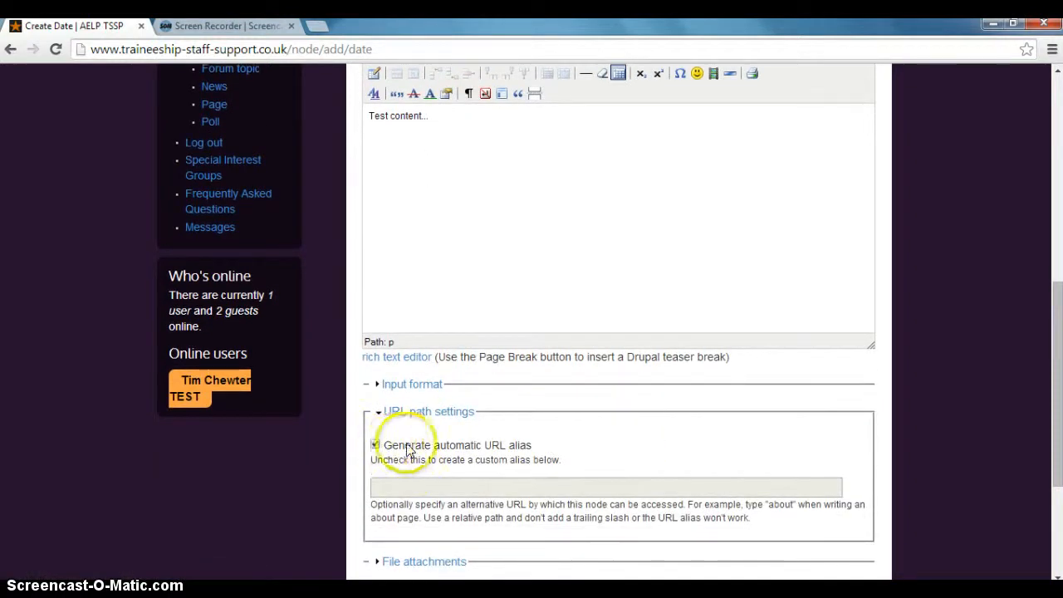
scroll(1027, 426, "up", 4)
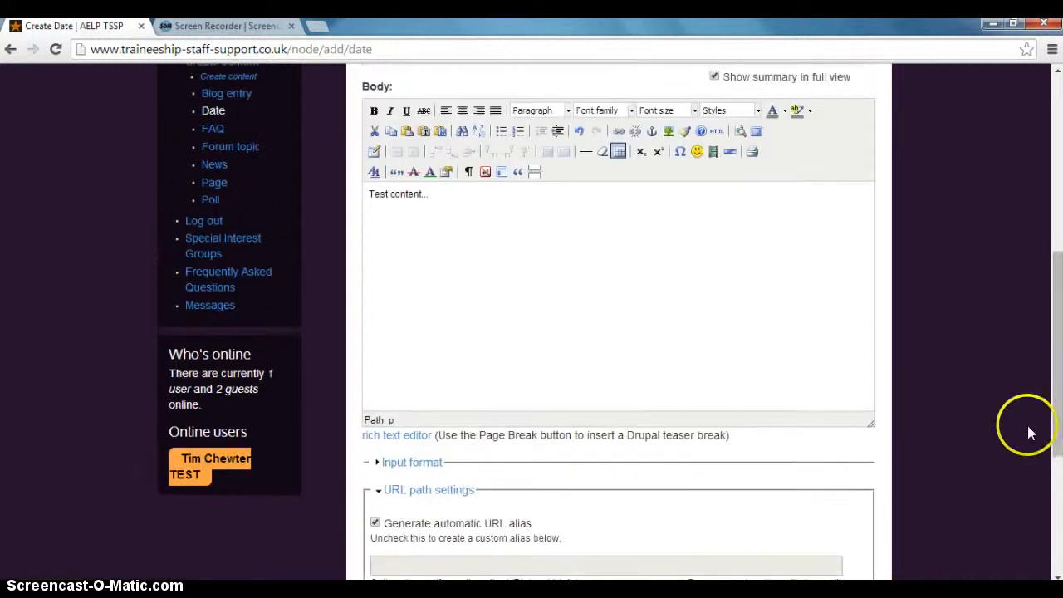
scroll(1025, 425, "up", 1)
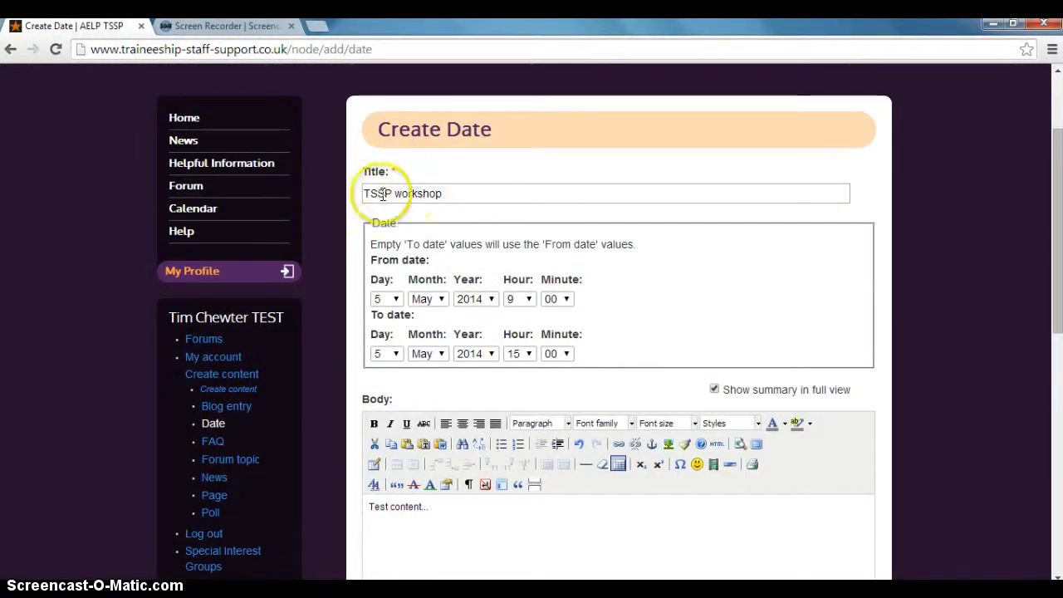
scroll(949, 275, "down", 8)
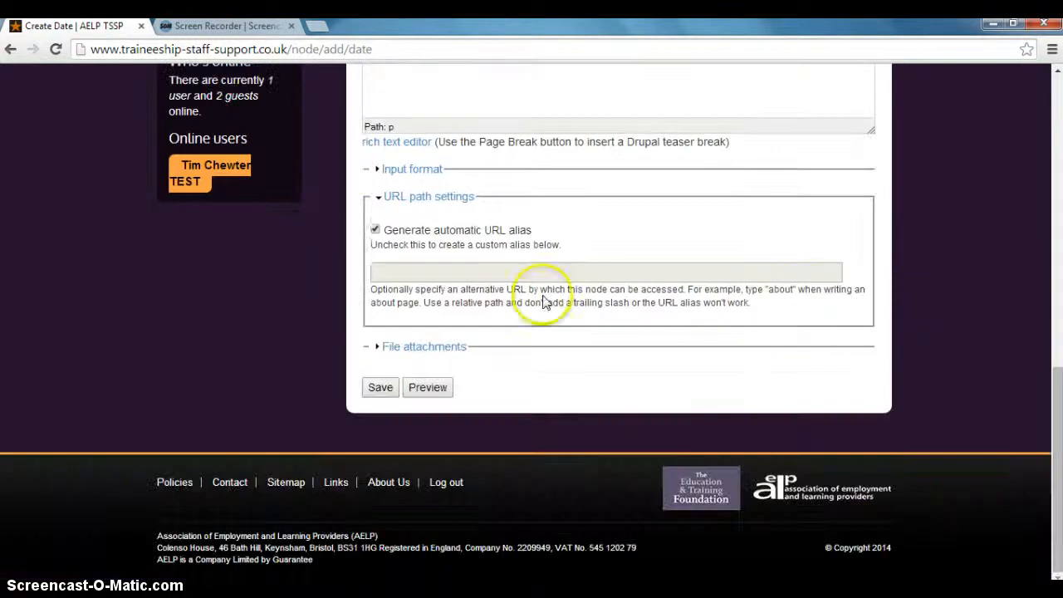
Try switching off automatic URL alias generation to allow a custom alias, and switch it back on.
left_click(375, 229)
left_click(397, 274)
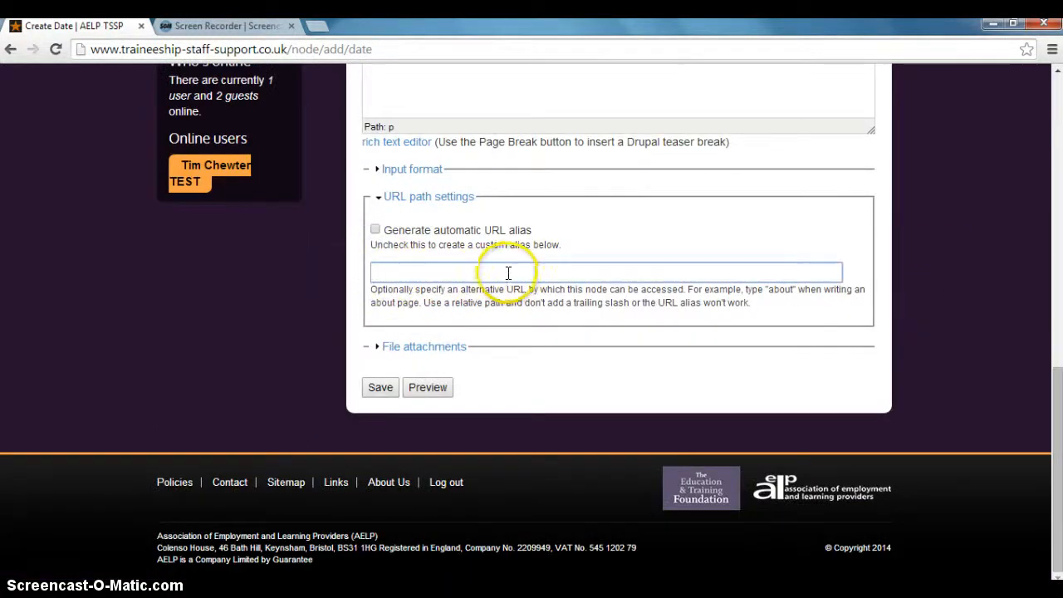
left_click(374, 232)
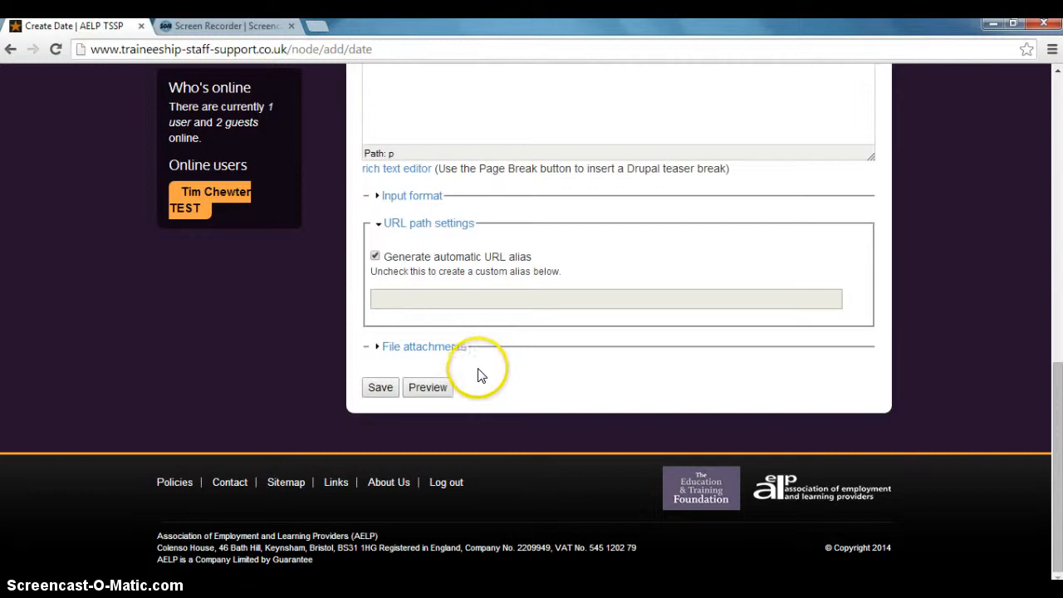
Expand the file attachments section and try to choose a file from the Documents library, closing the file chooser without a selection.
left_click(436, 349)
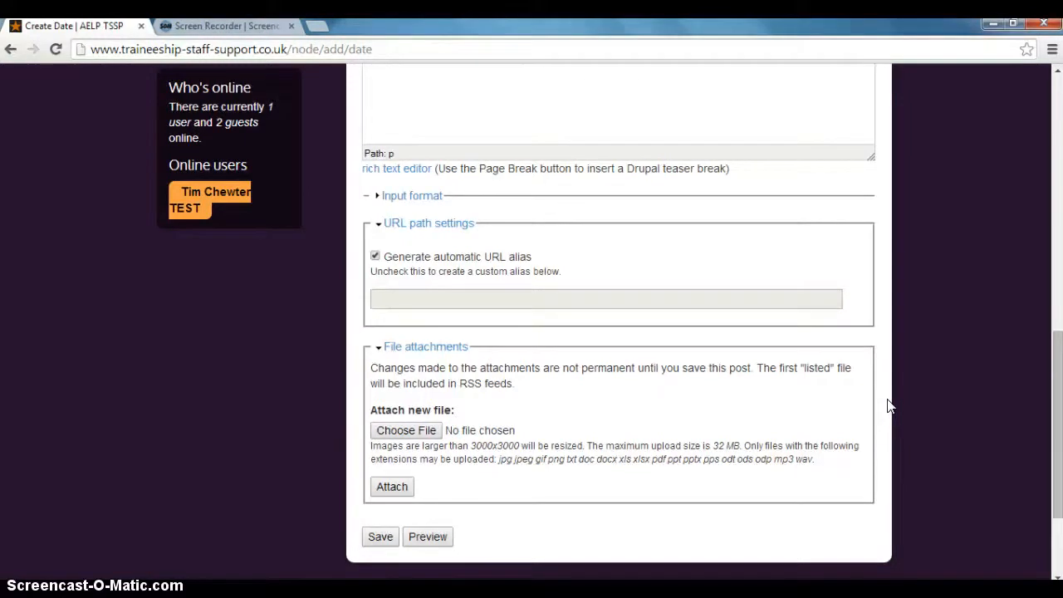
left_click(388, 433)
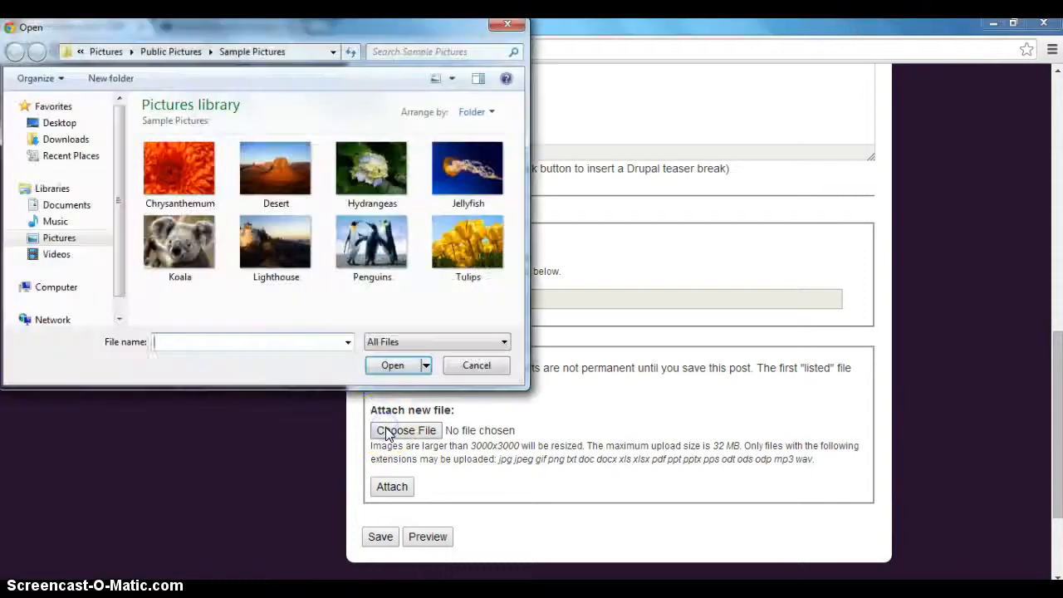
left_click(74, 205)
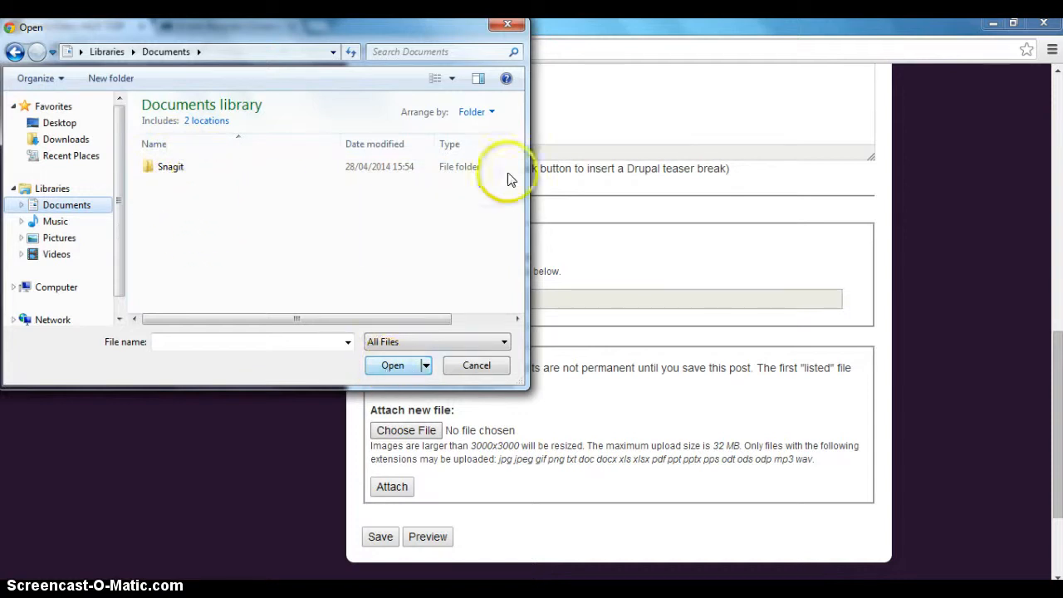
left_click(507, 25)
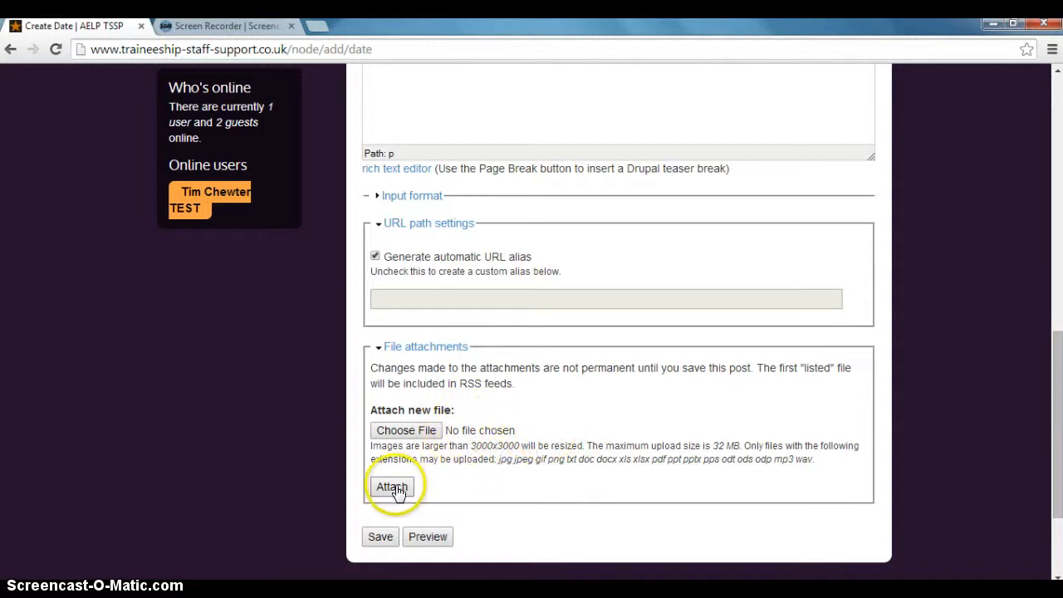
scroll(542, 437, "down", 2)
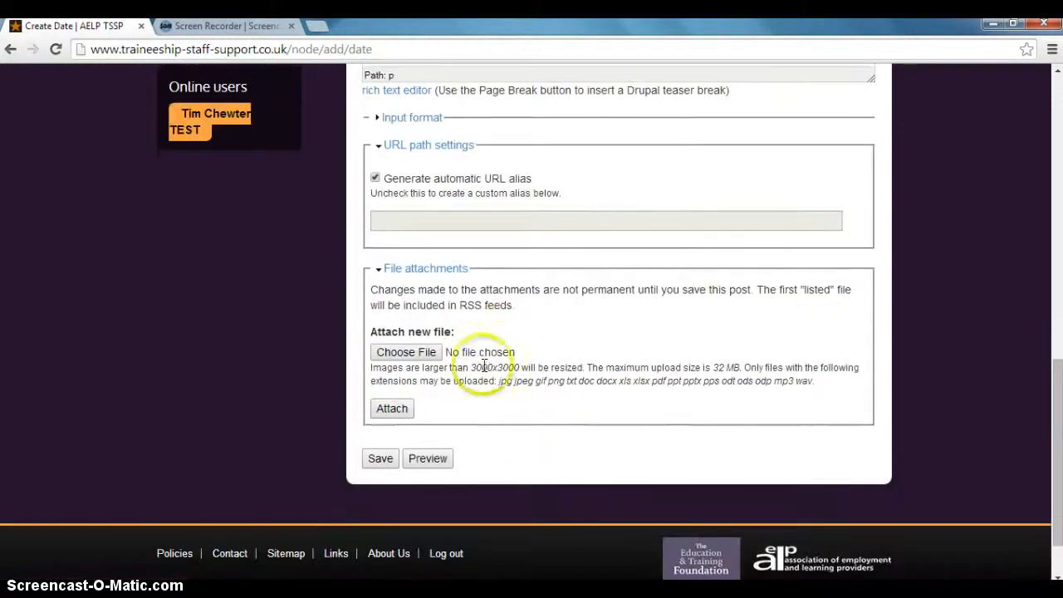
scroll(532, 415, "up", 2)
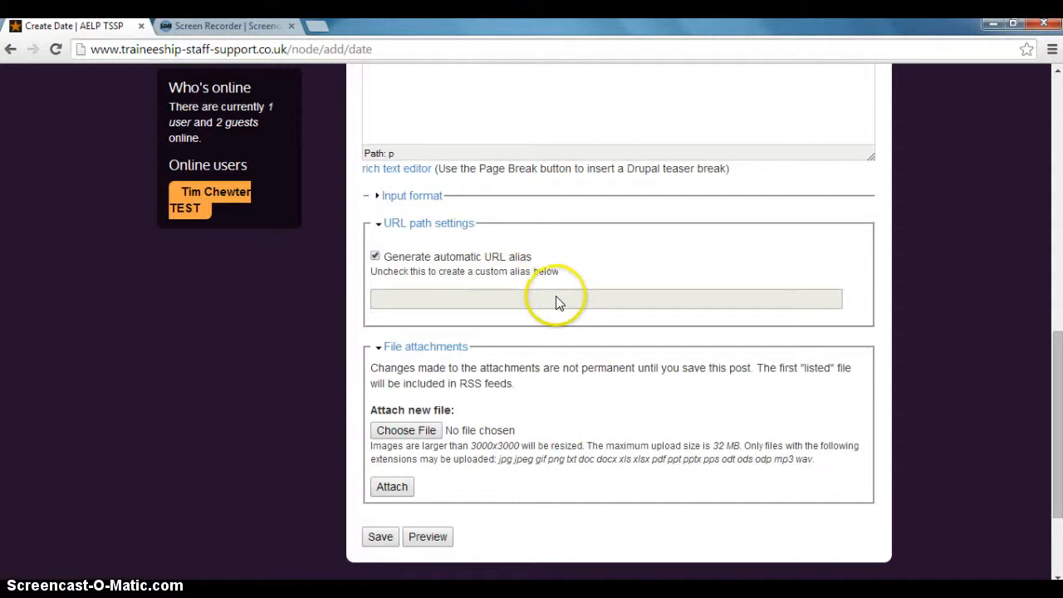
Preview the TSSP workshop date entry, check its title, date and body, and save it.
left_click(428, 537)
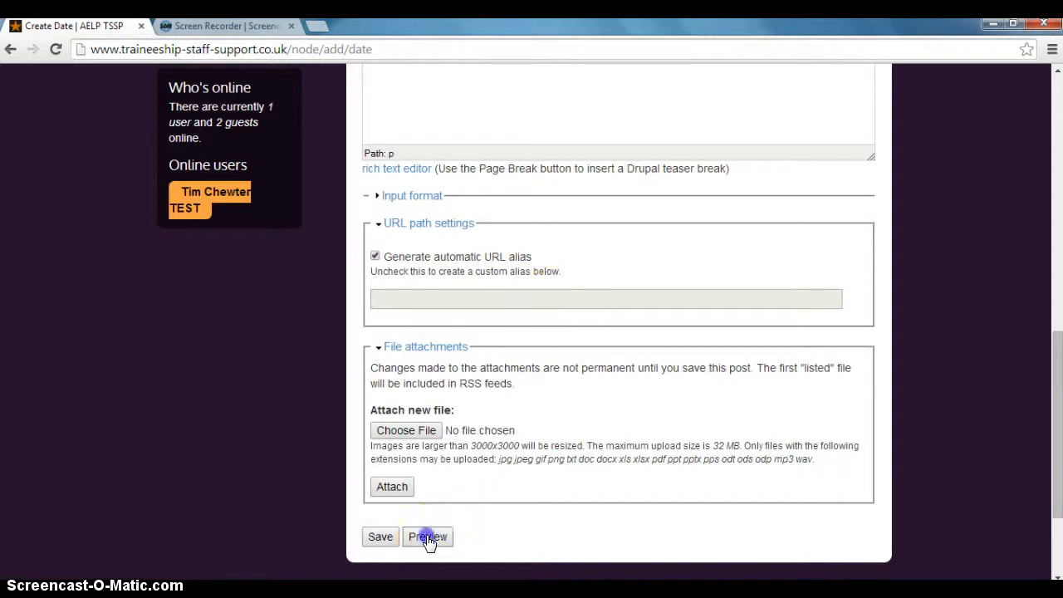
scroll(927, 375, "down", 4)
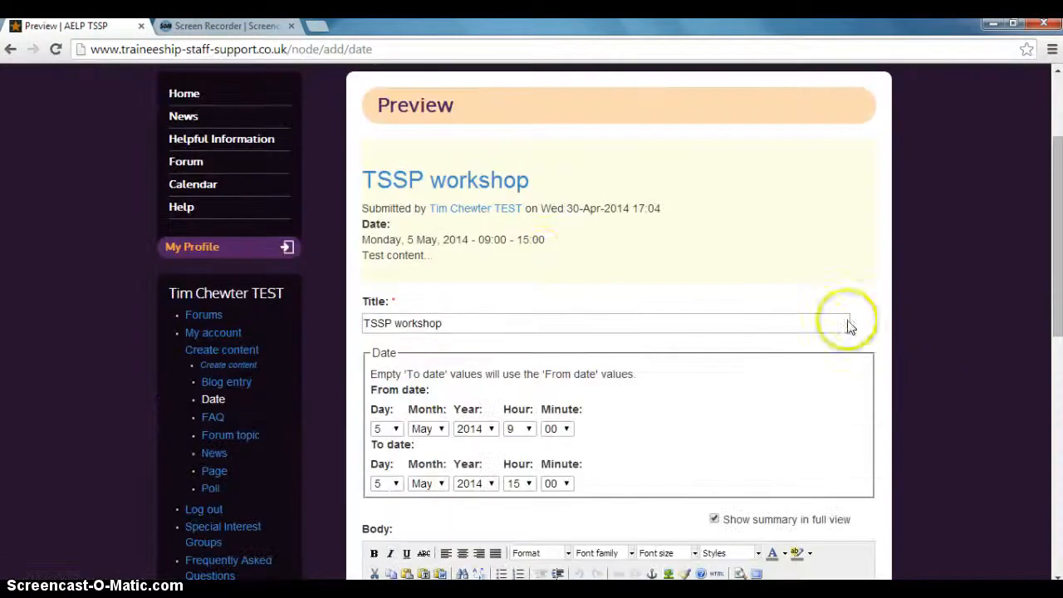
scroll(435, 269, "down", 2)
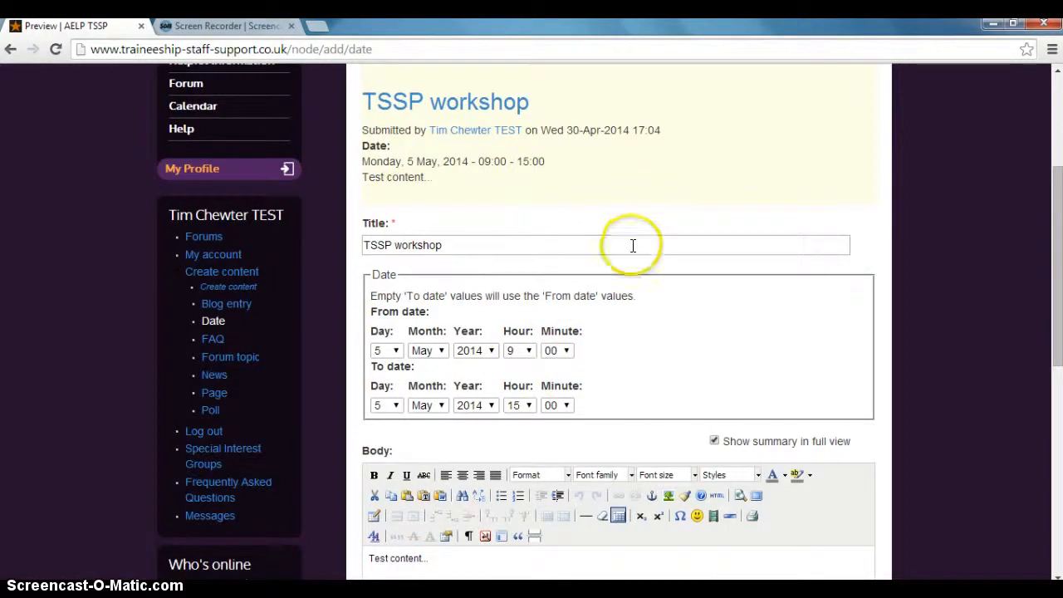
scroll(632, 246, "up", 2)
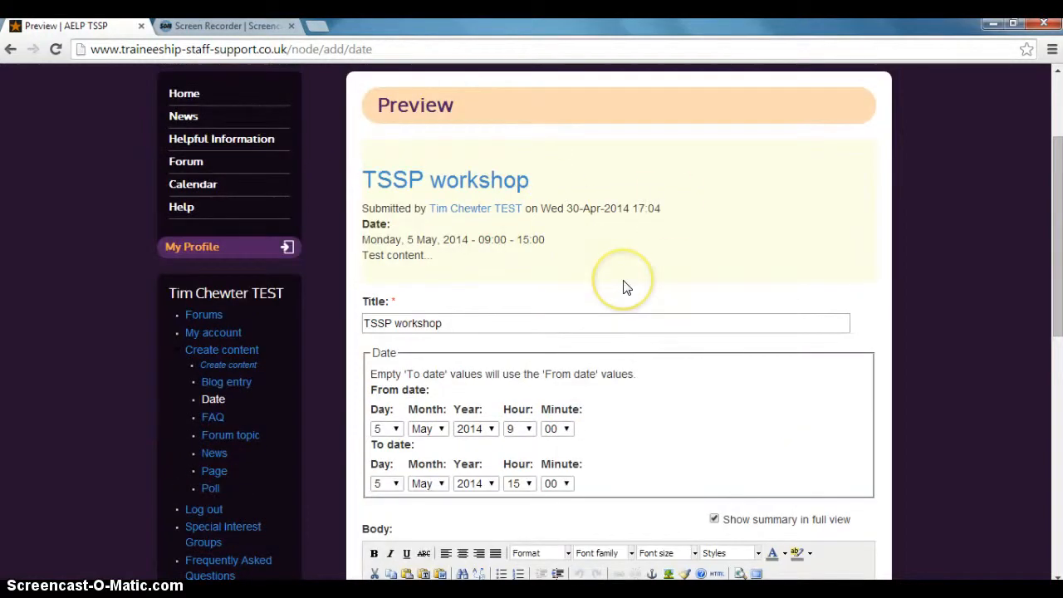
scroll(626, 287, "down", 2)
scroll(659, 230, "up", 2)
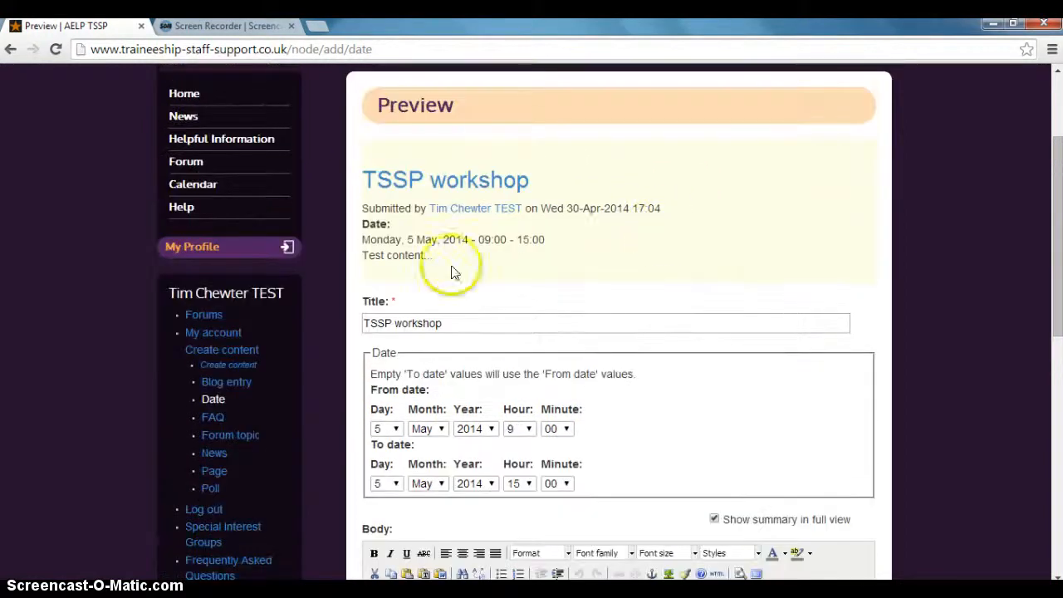
scroll(972, 362, "down", 10)
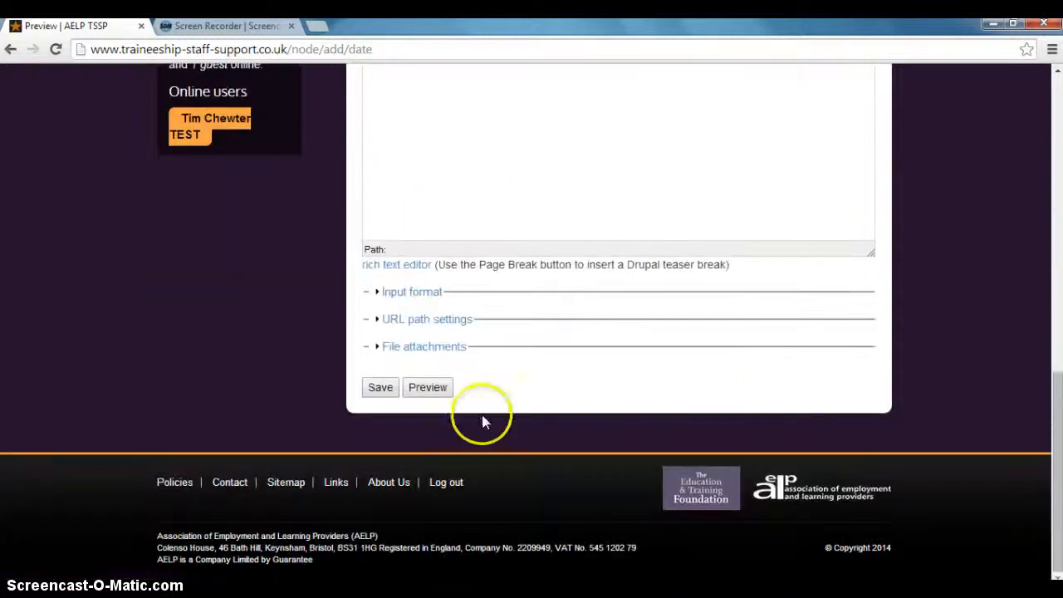
left_click(380, 389)
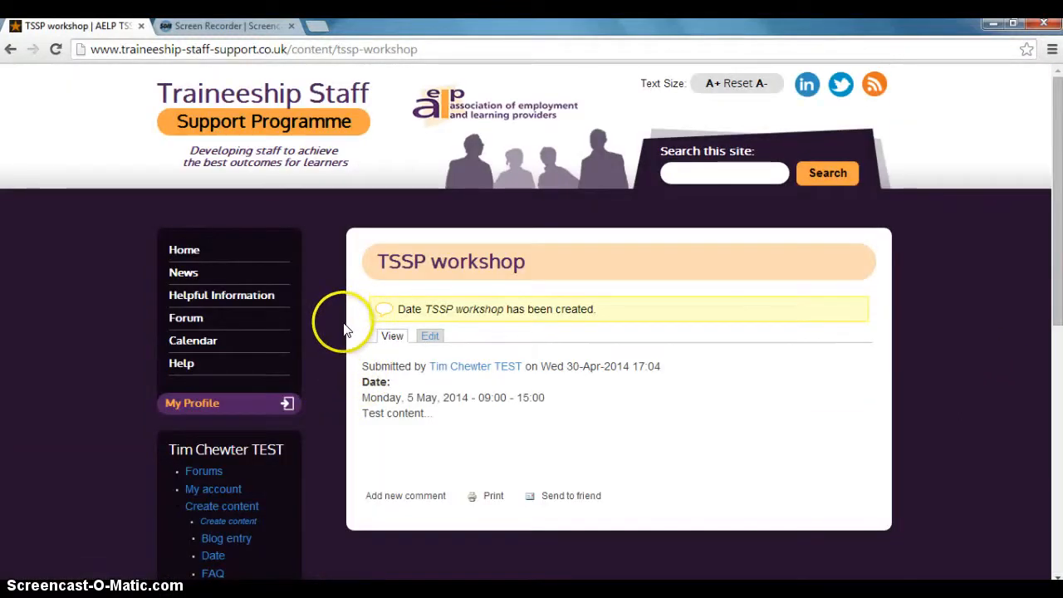
Go via the home page to the site calendar's May 2014 view and open the TSSP workshop event on 5 May.
left_click(185, 254)
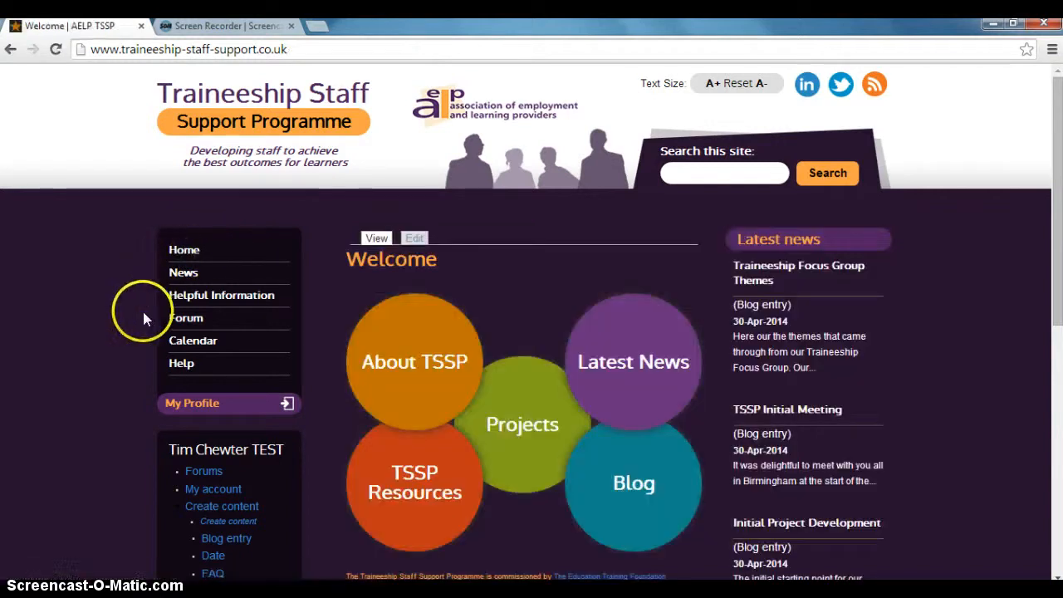
left_click(188, 343)
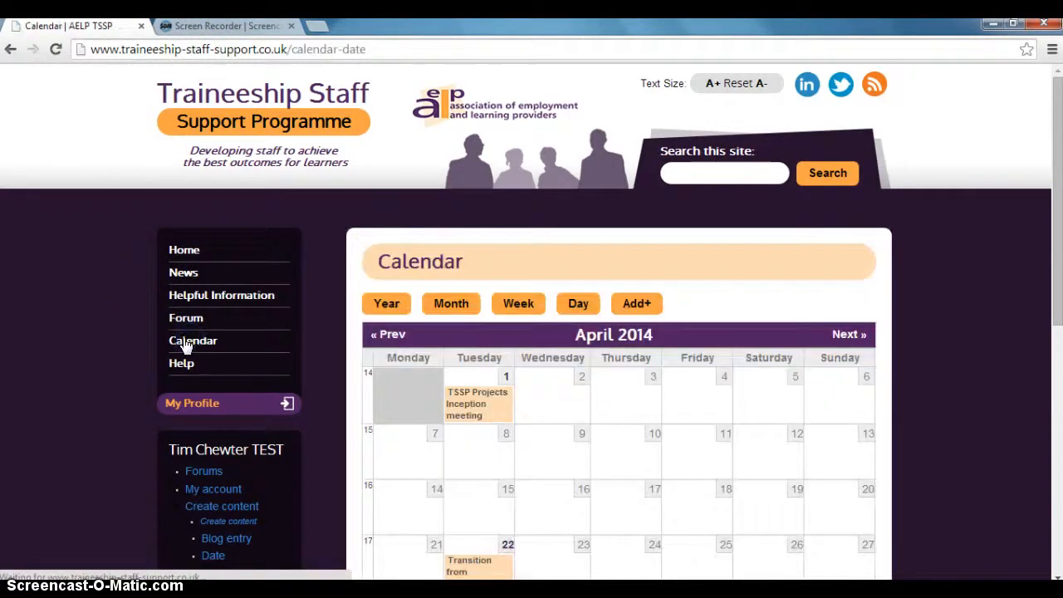
scroll(129, 331, "down", 2)
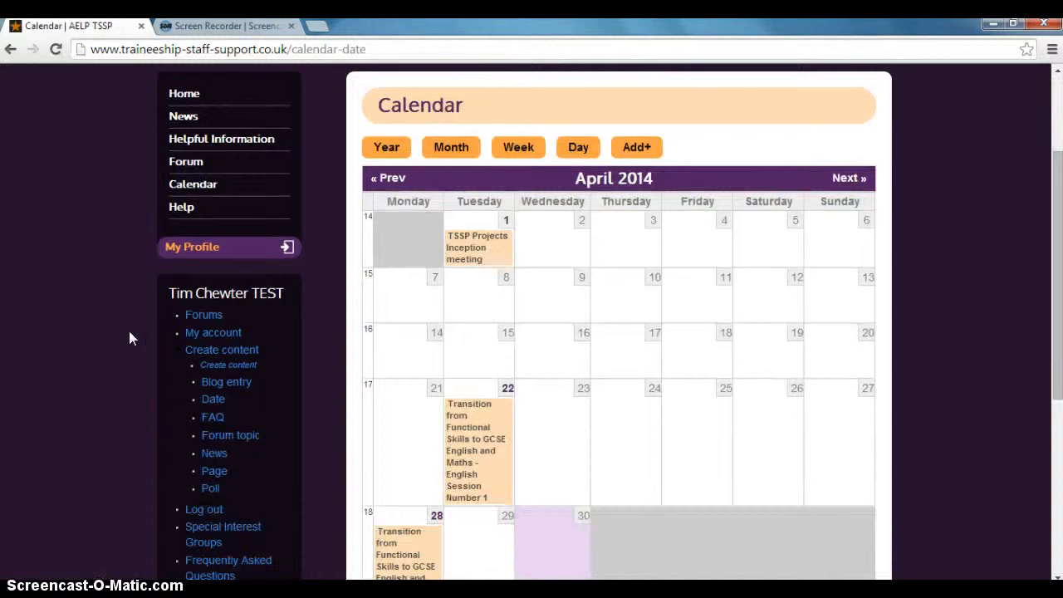
left_click(849, 177)
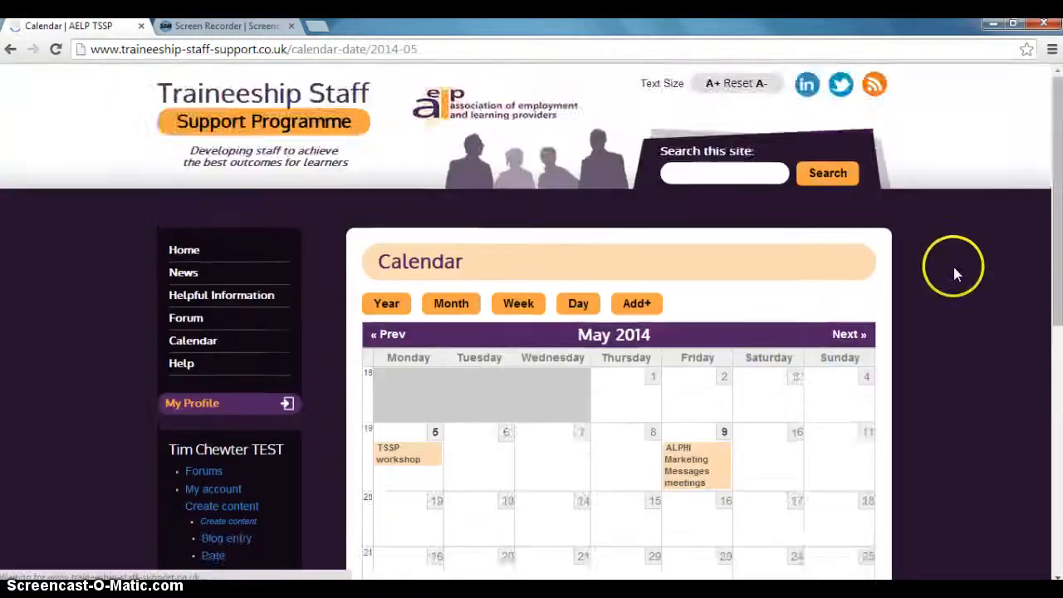
scroll(954, 267, "down", 2)
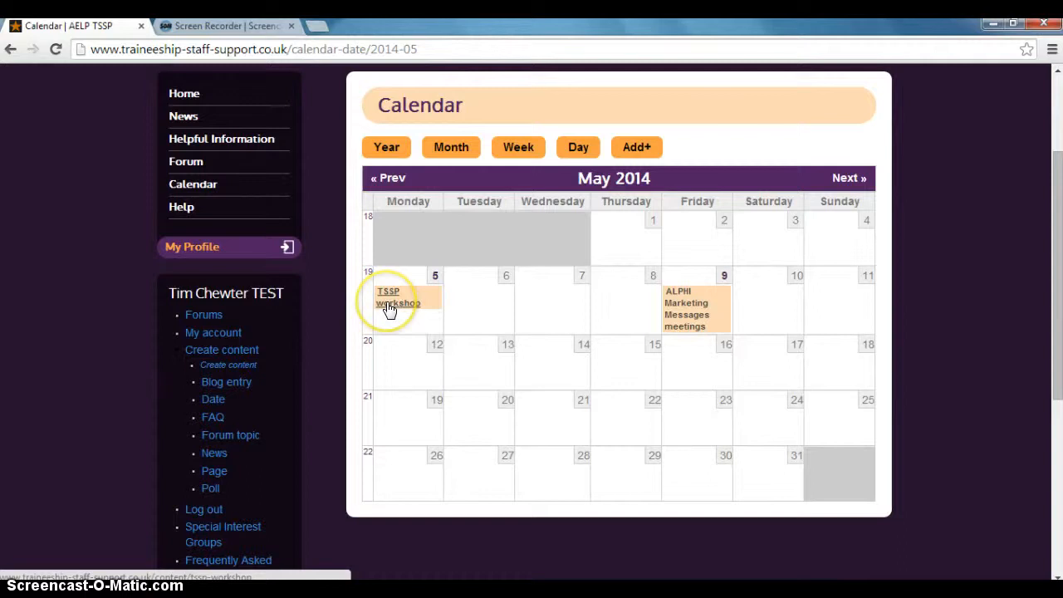
left_click(390, 309)
scroll(390, 307, "down", 1)
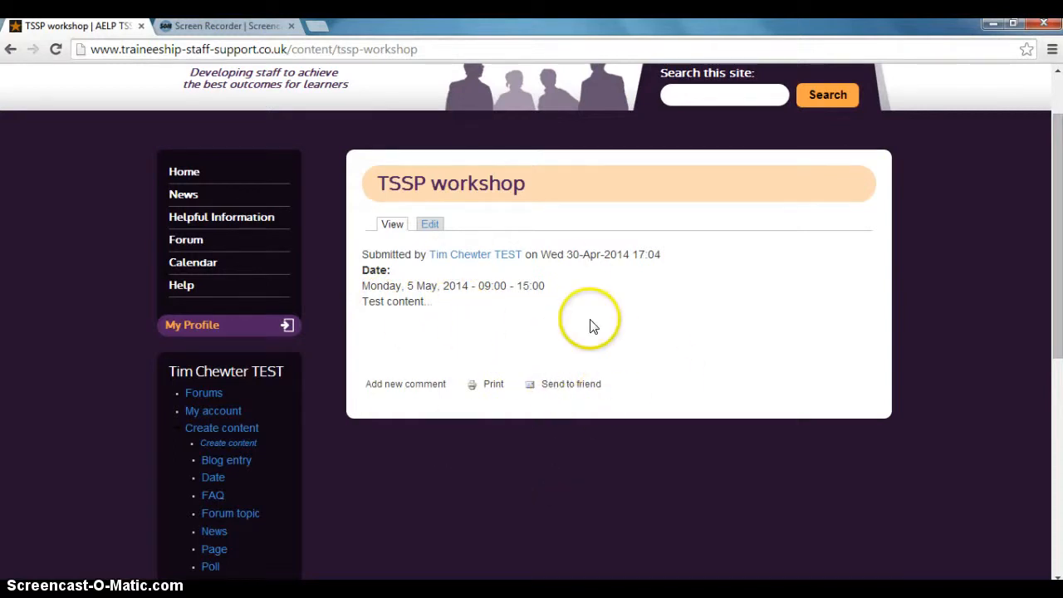
Reopen the TSSP workshop event by way of the home page and May calendar, and select its page address.
left_click(186, 173)
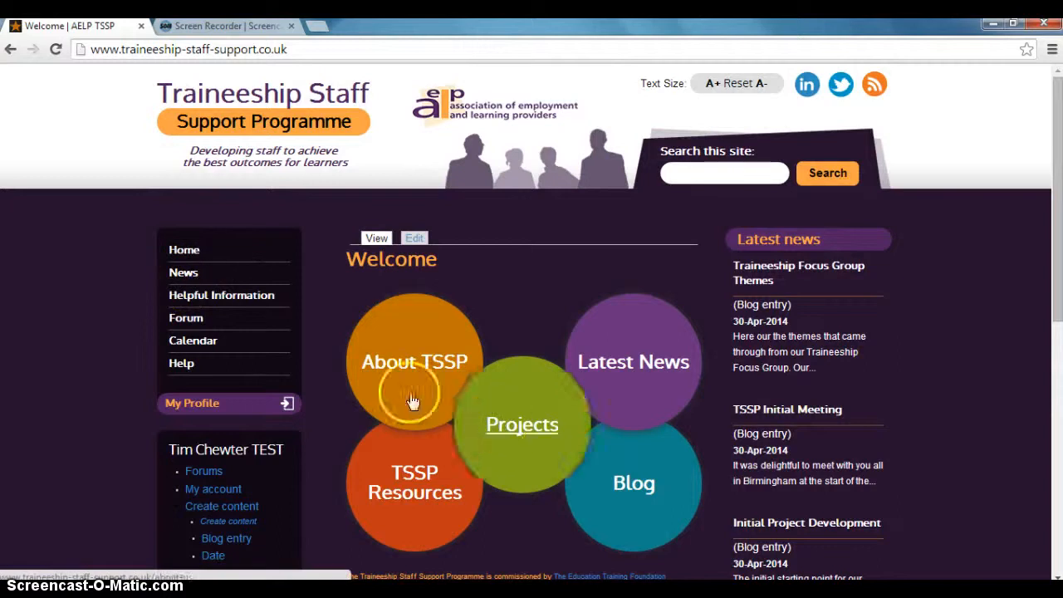
left_click(197, 343)
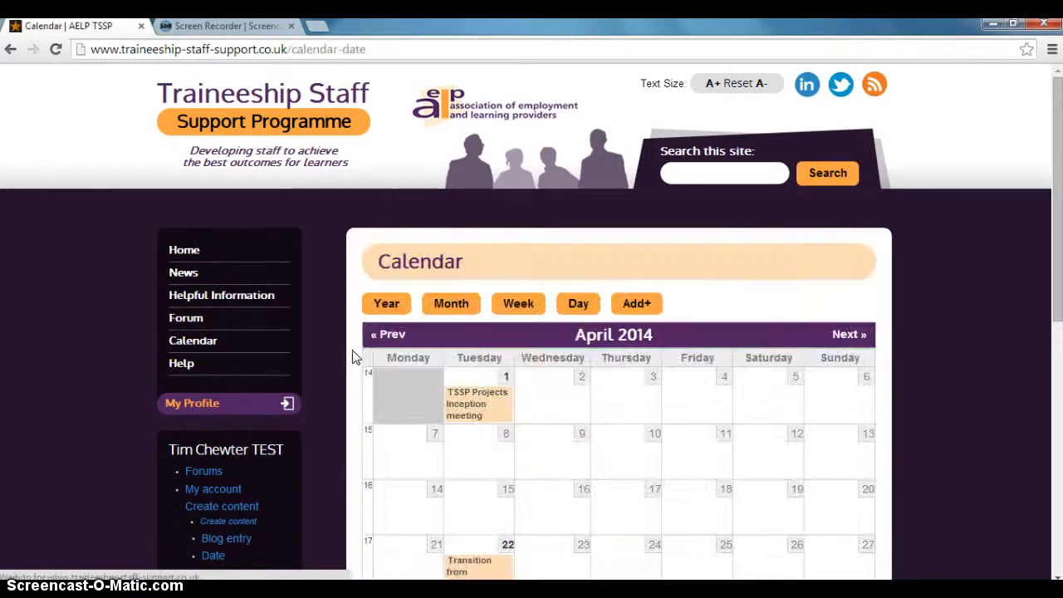
left_click(851, 339)
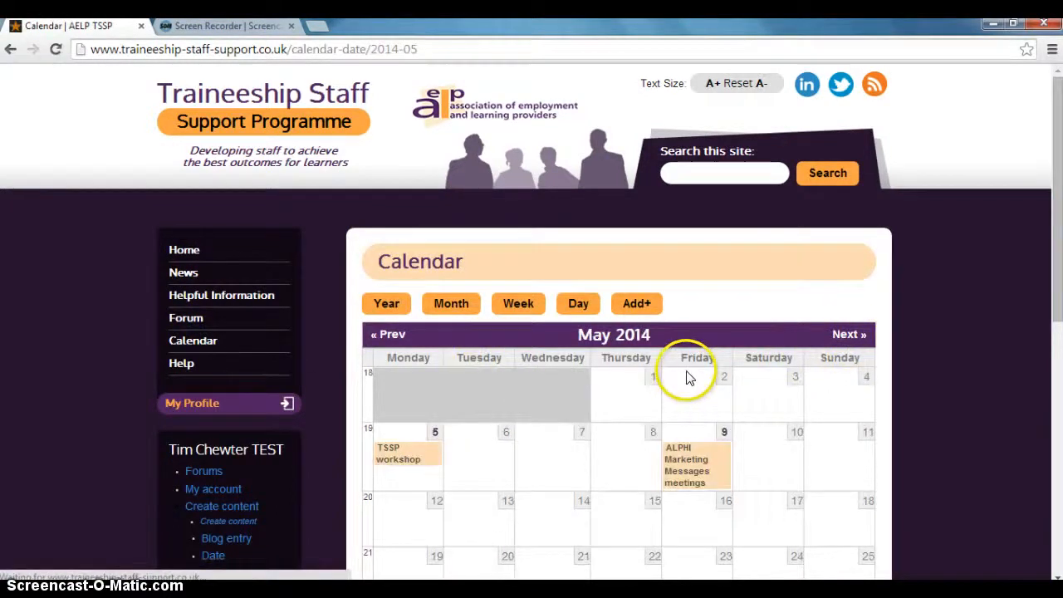
scroll(688, 375, "down", 1)
left_click(395, 379)
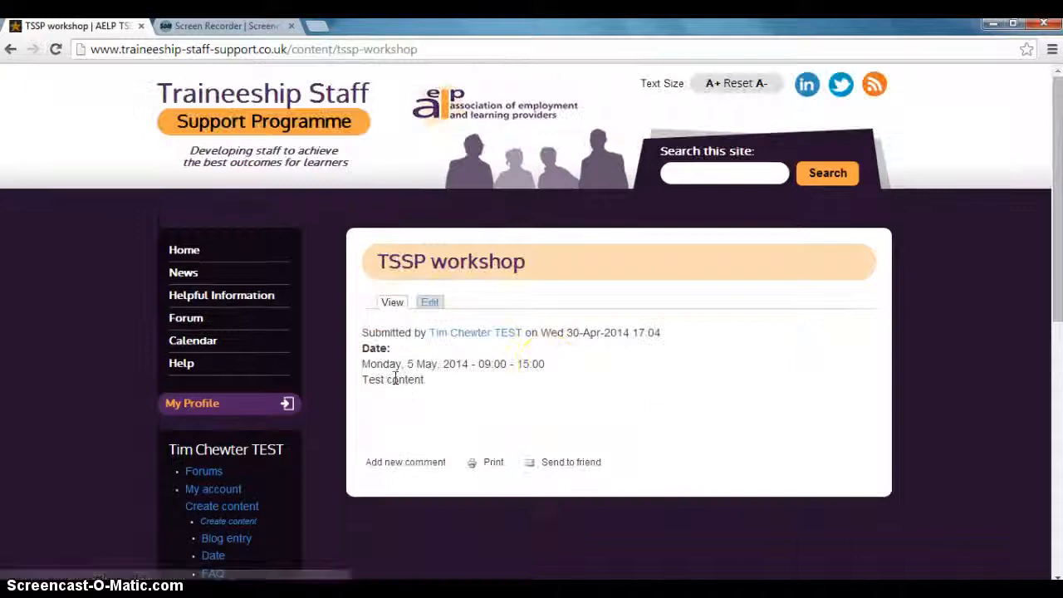
left_click(353, 49)
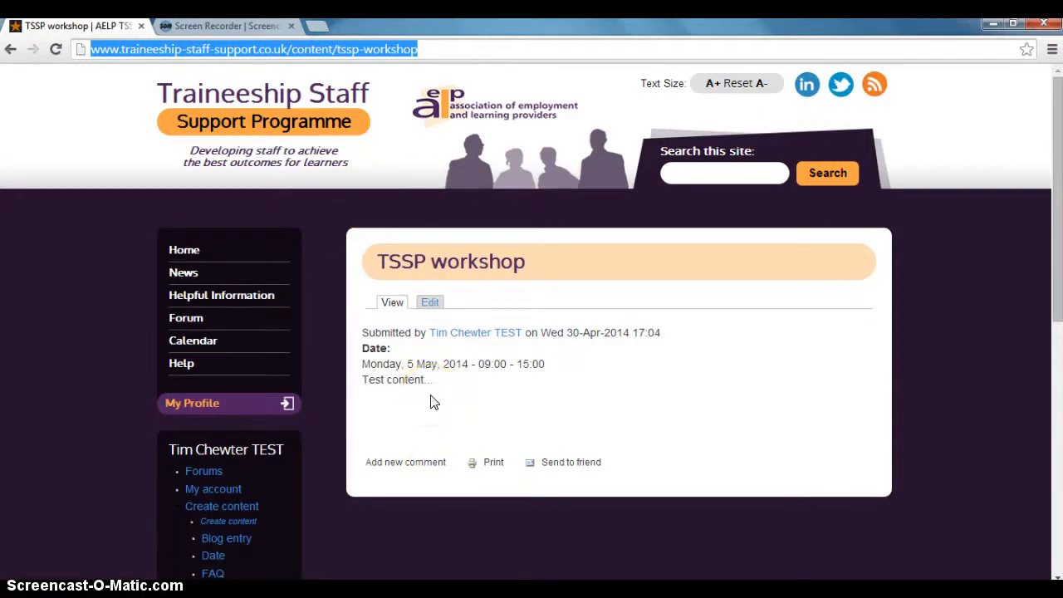
Return to the site's home page and look over its welcome section and latest news.
left_click(184, 250)
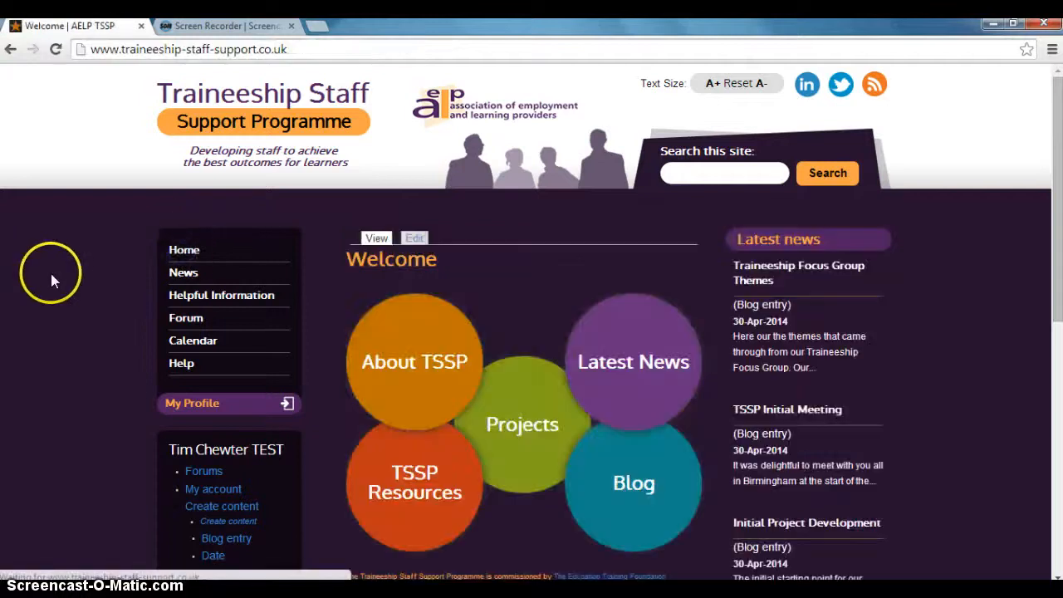
scroll(51, 279, "down", 1)
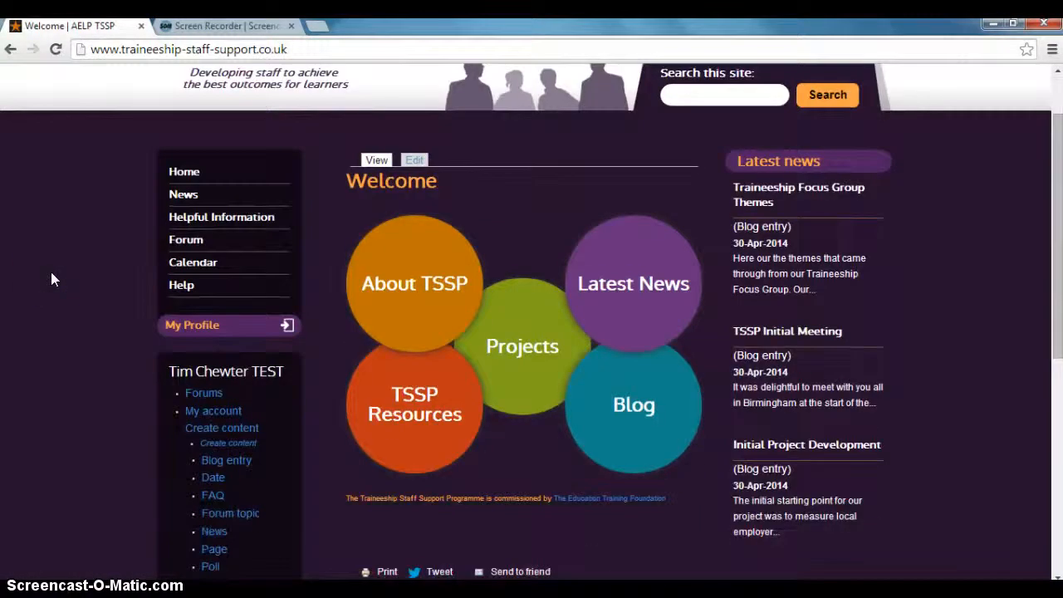
scroll(52, 279, "up", 1)
scroll(52, 279, "down", 2)
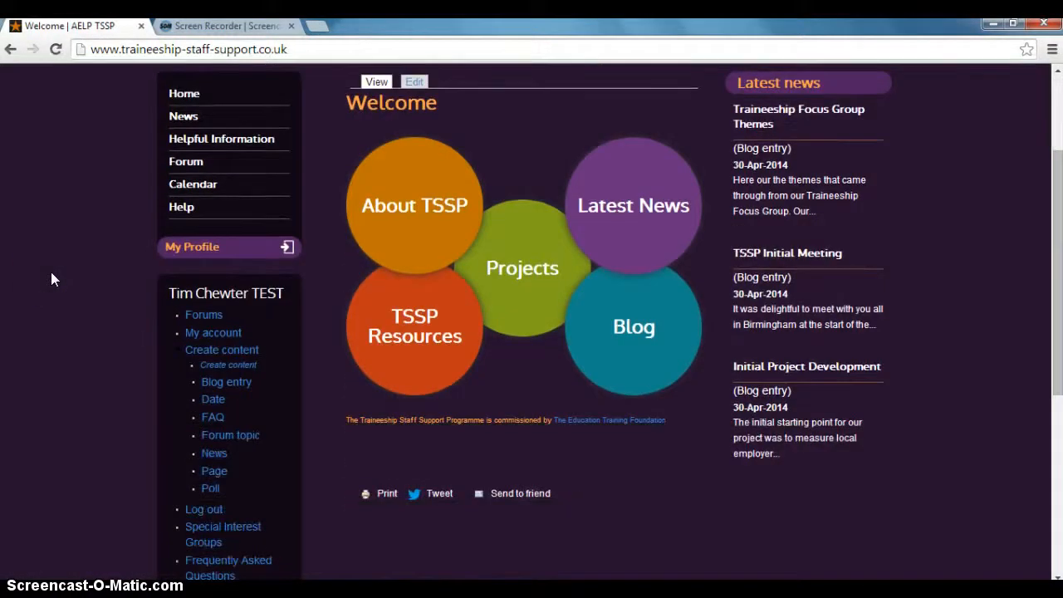
left_click(51, 260)
scroll(124, 258, "up", 2)
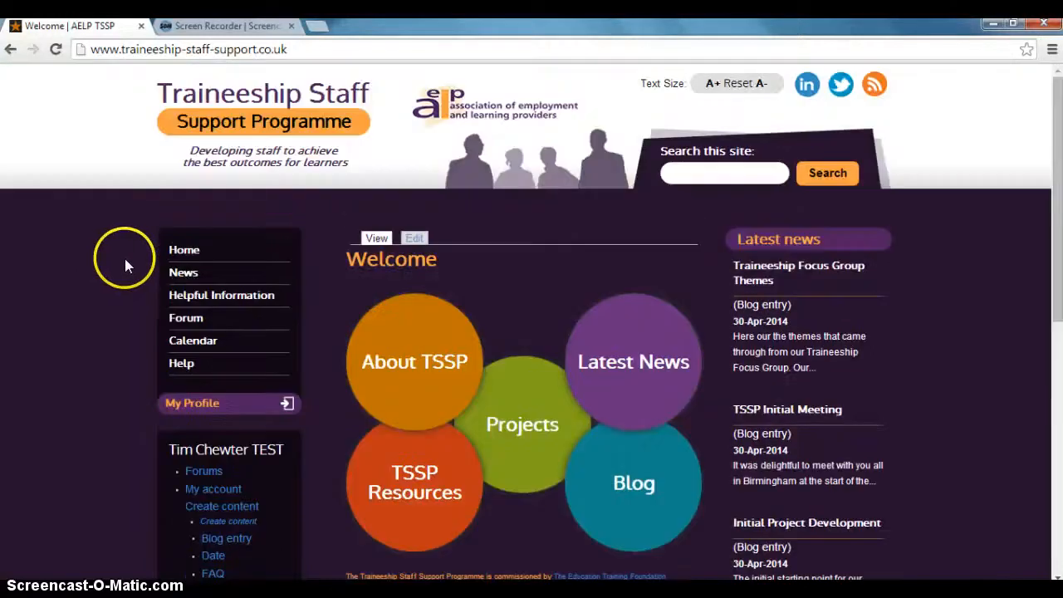